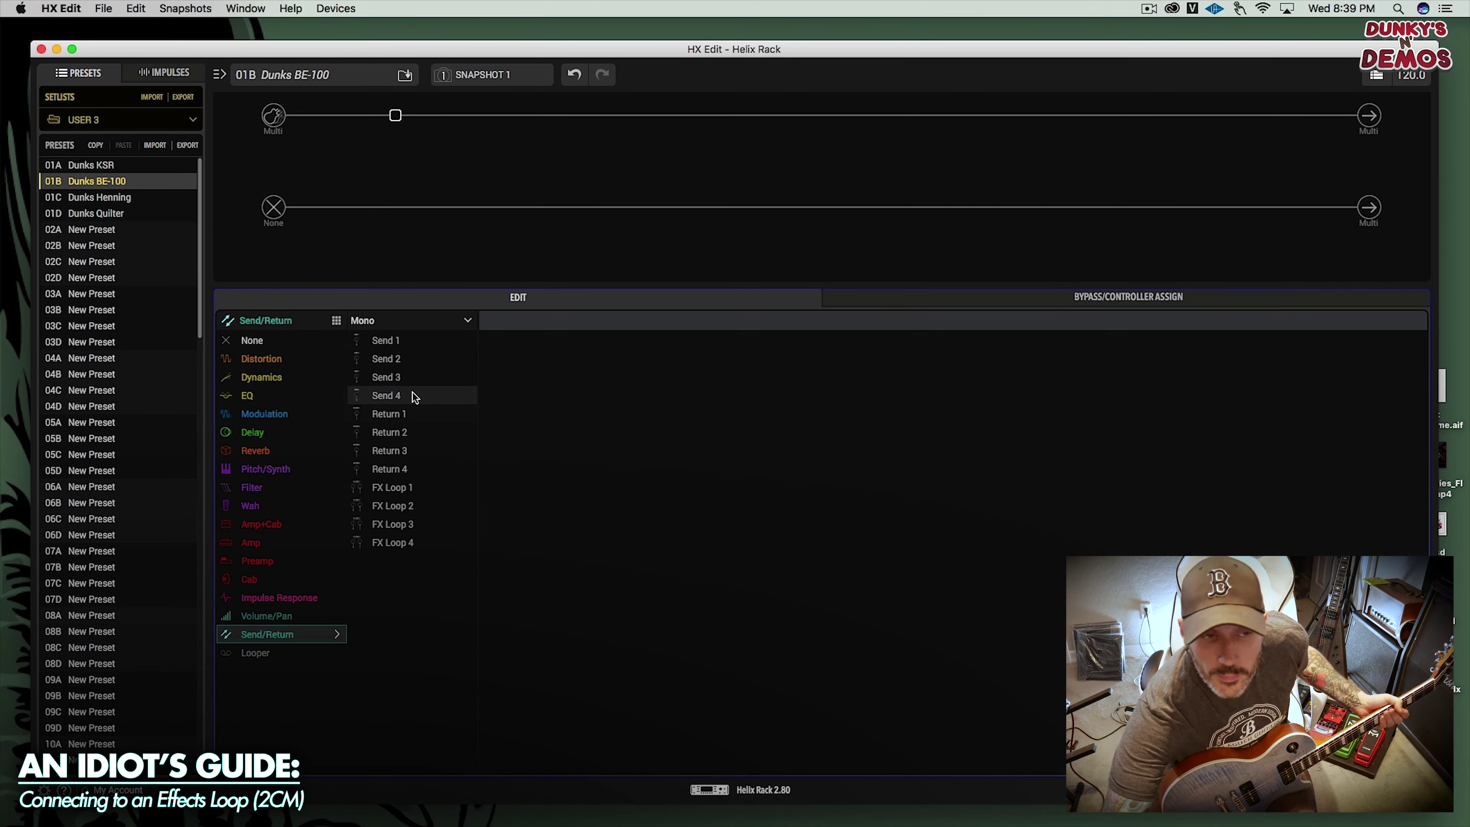
- Add a mono Return 2 block at the start of the upper signal path and a mono Send 2 block near its end
left_click(429, 434)
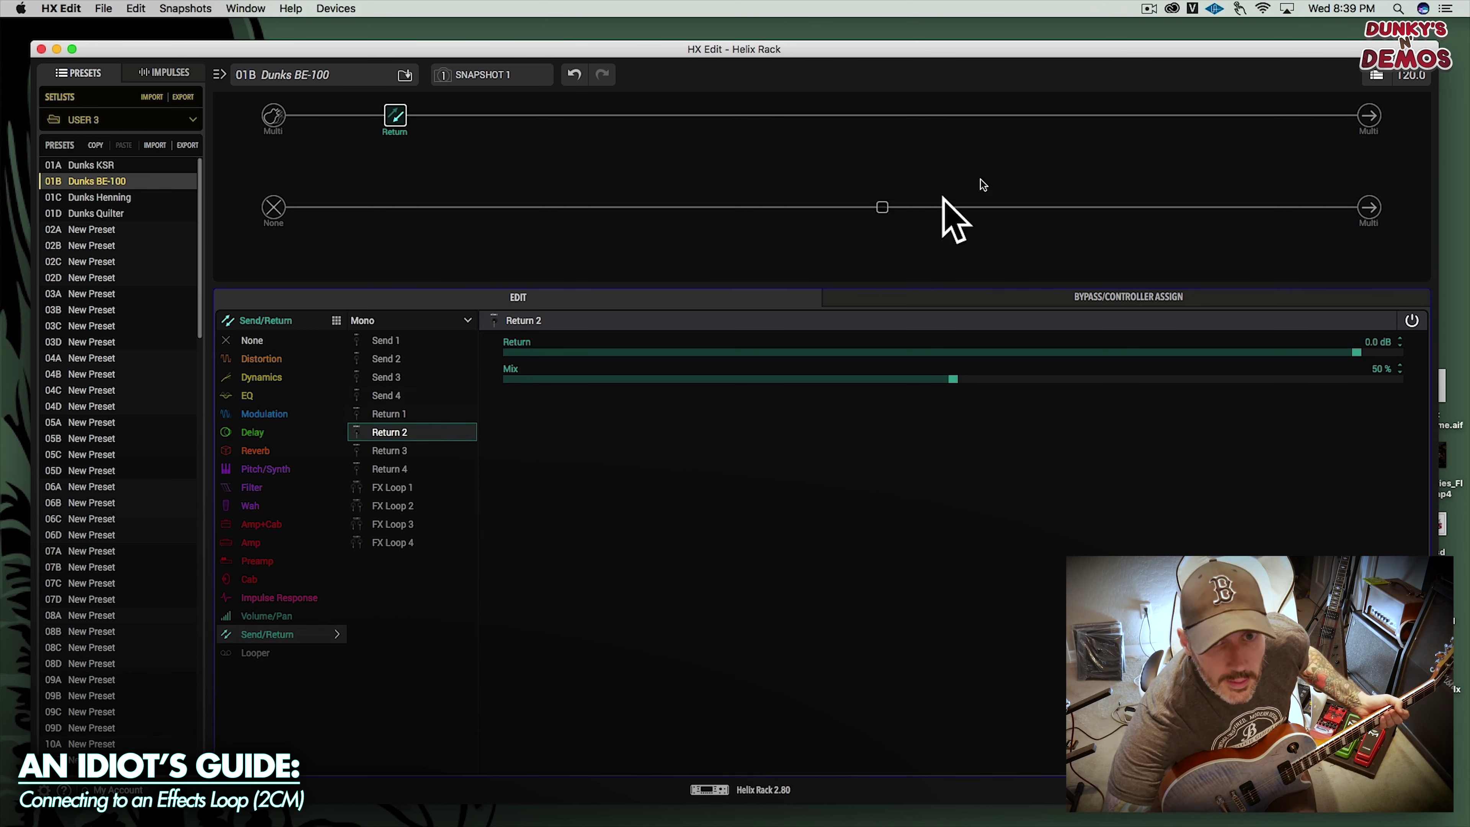
left_click(1127, 118)
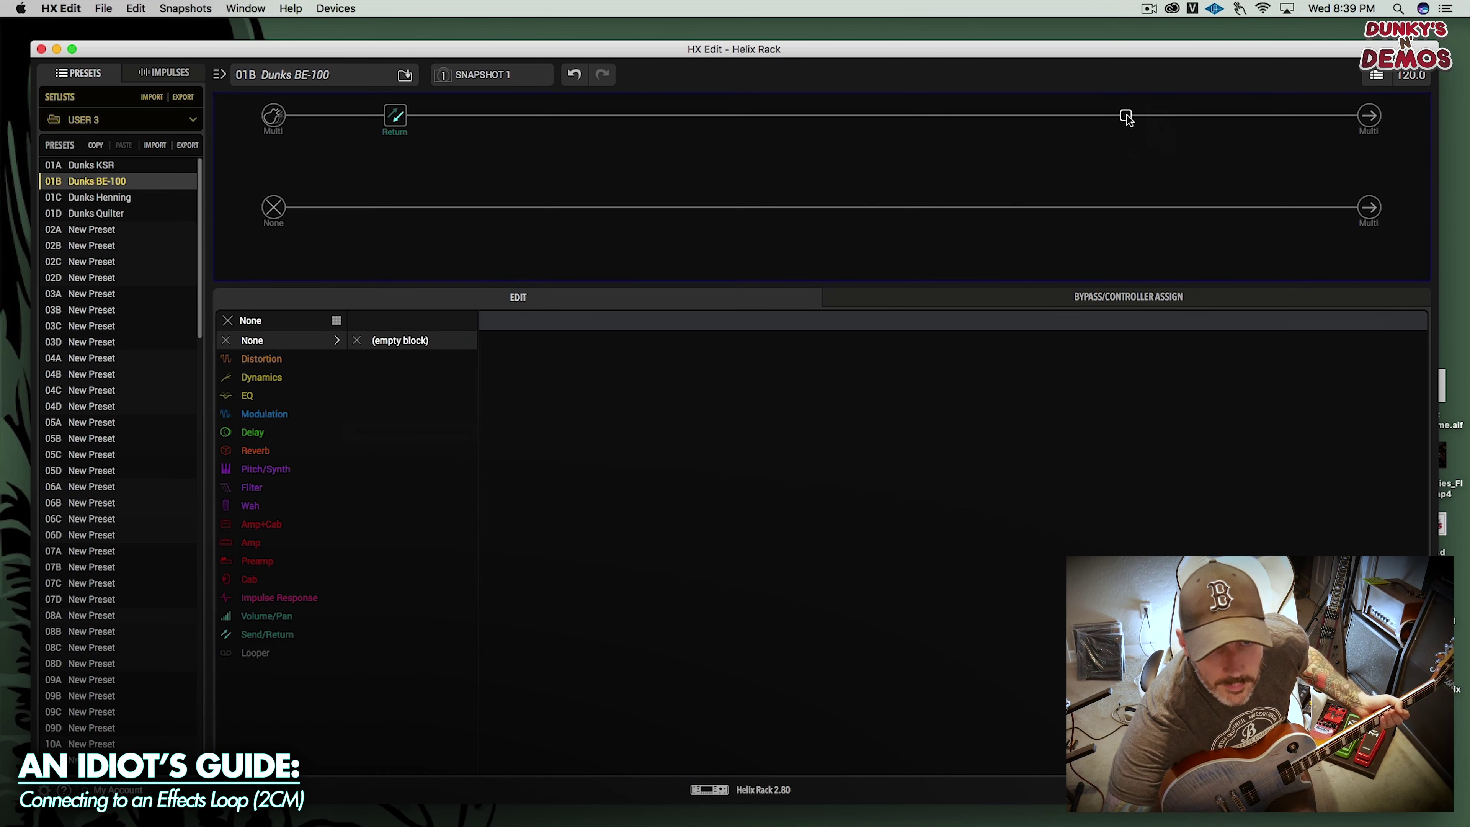
right_click(1126, 118)
left_click(1103, 119)
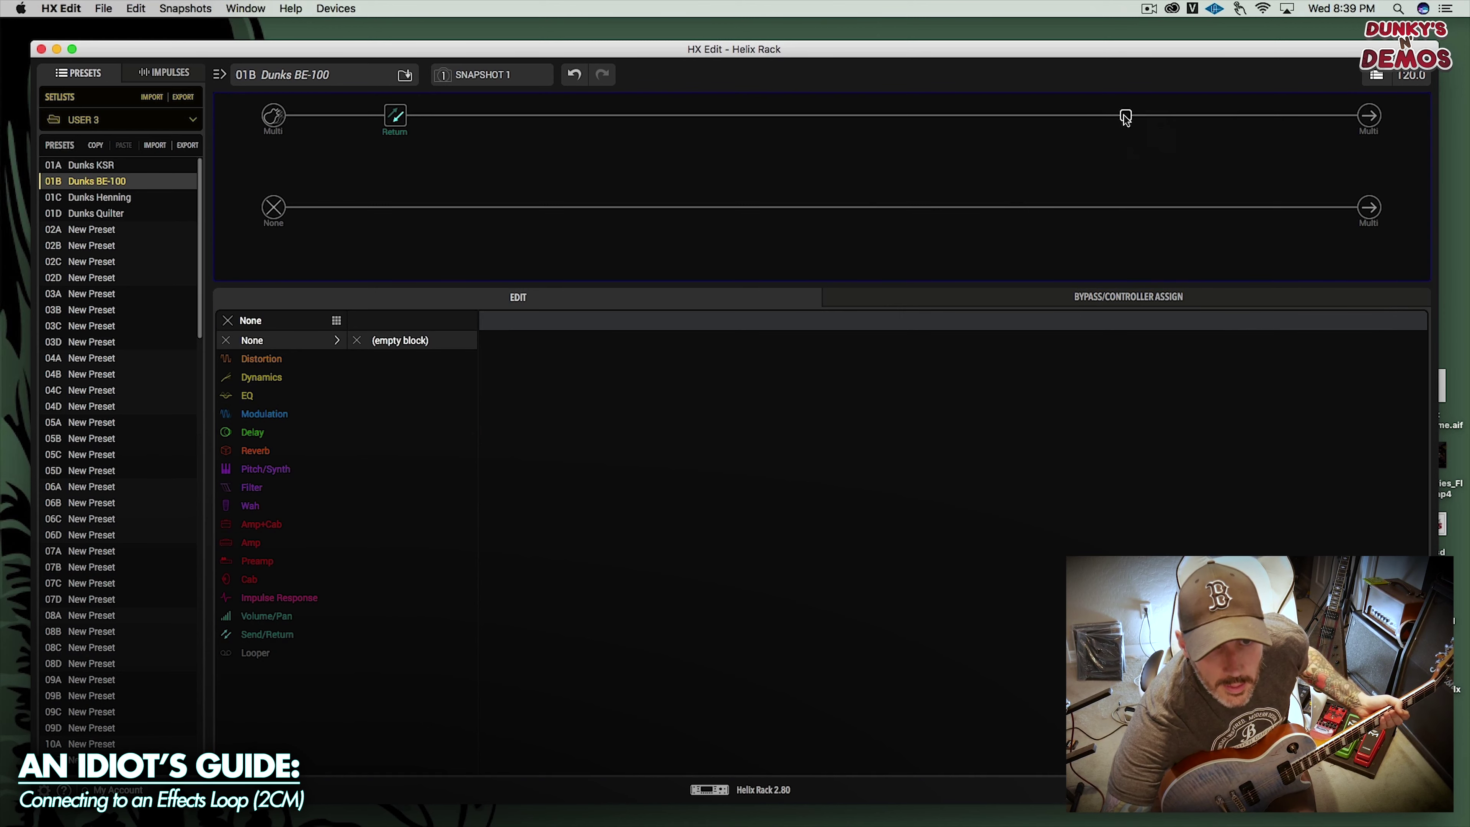
left_click(266, 635)
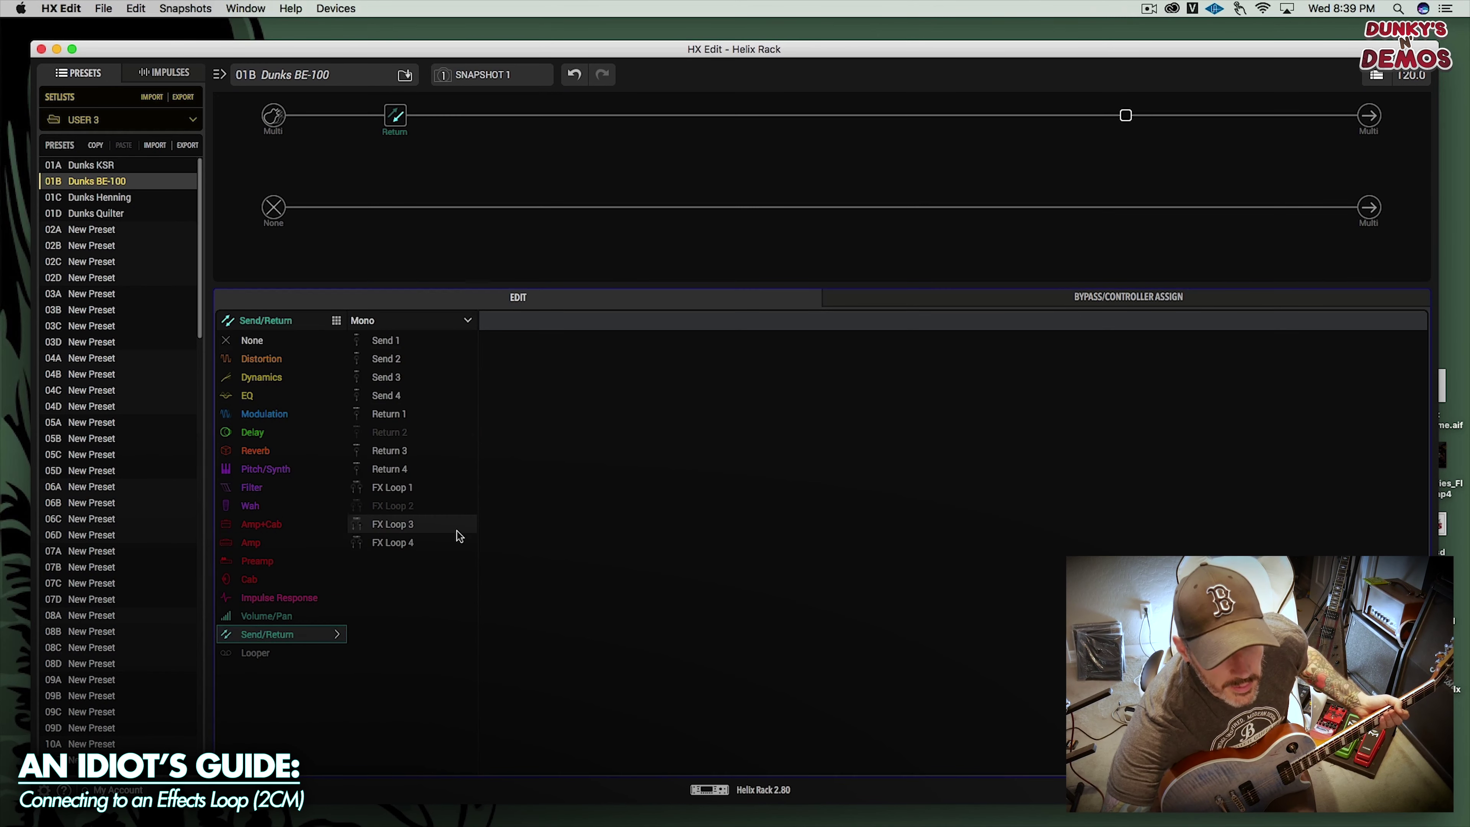
left_click(404, 362)
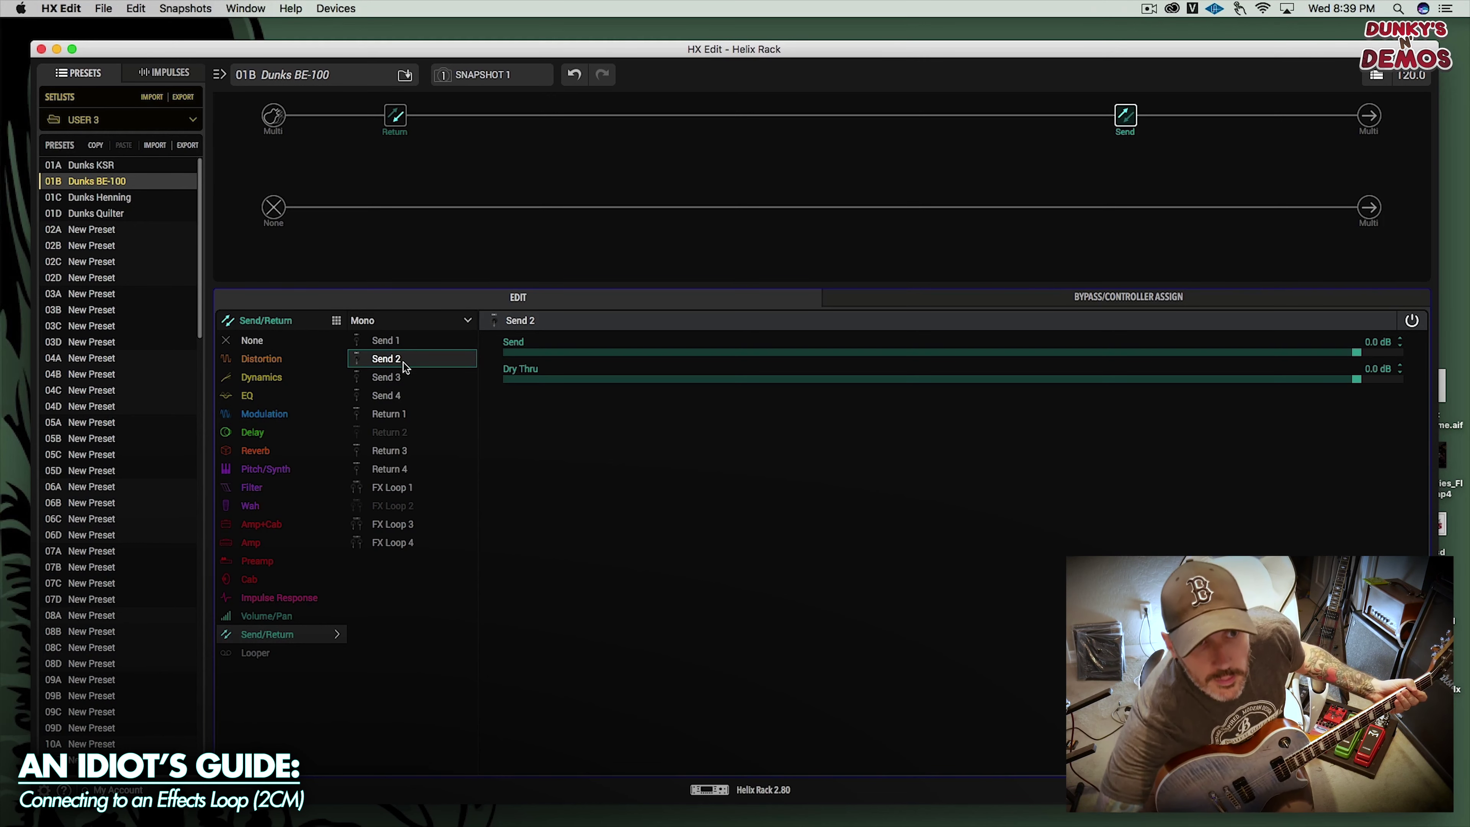
- Insert a mono Ganymede reverb with 15 ms predelay between the Return and Send blocks, and bypass it
left_click(859, 121)
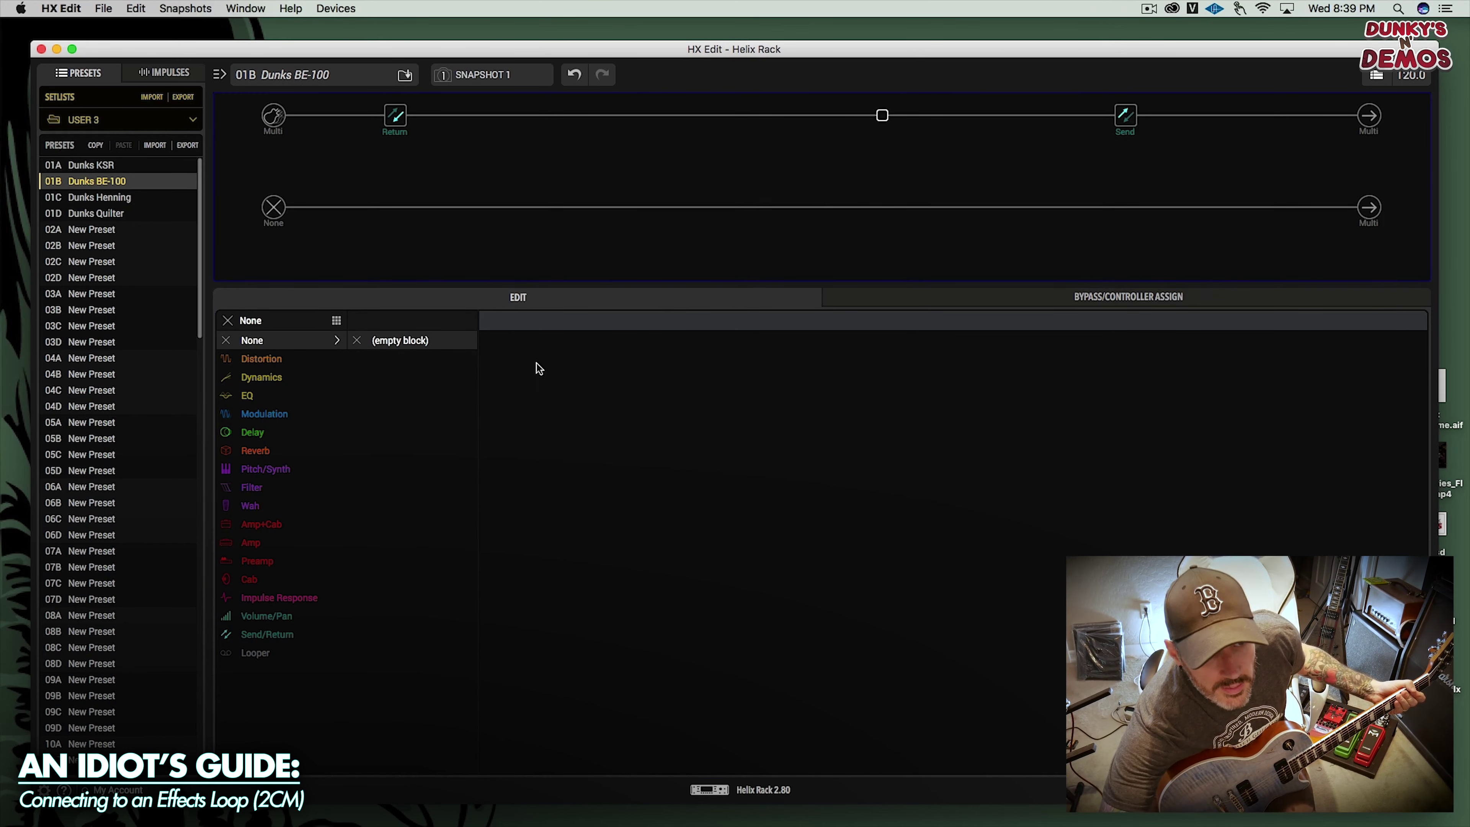
left_click(286, 452)
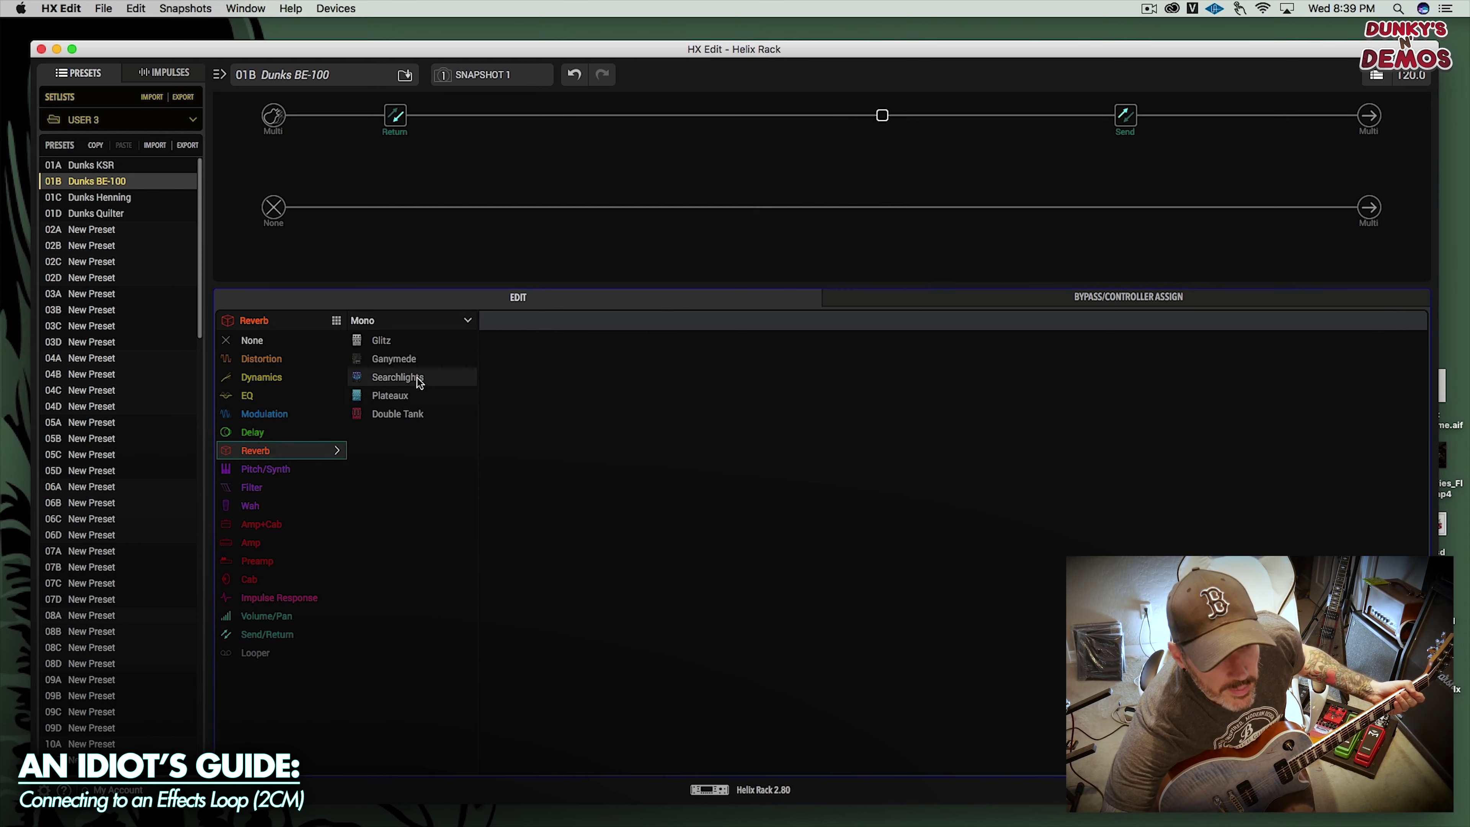
left_click(409, 360)
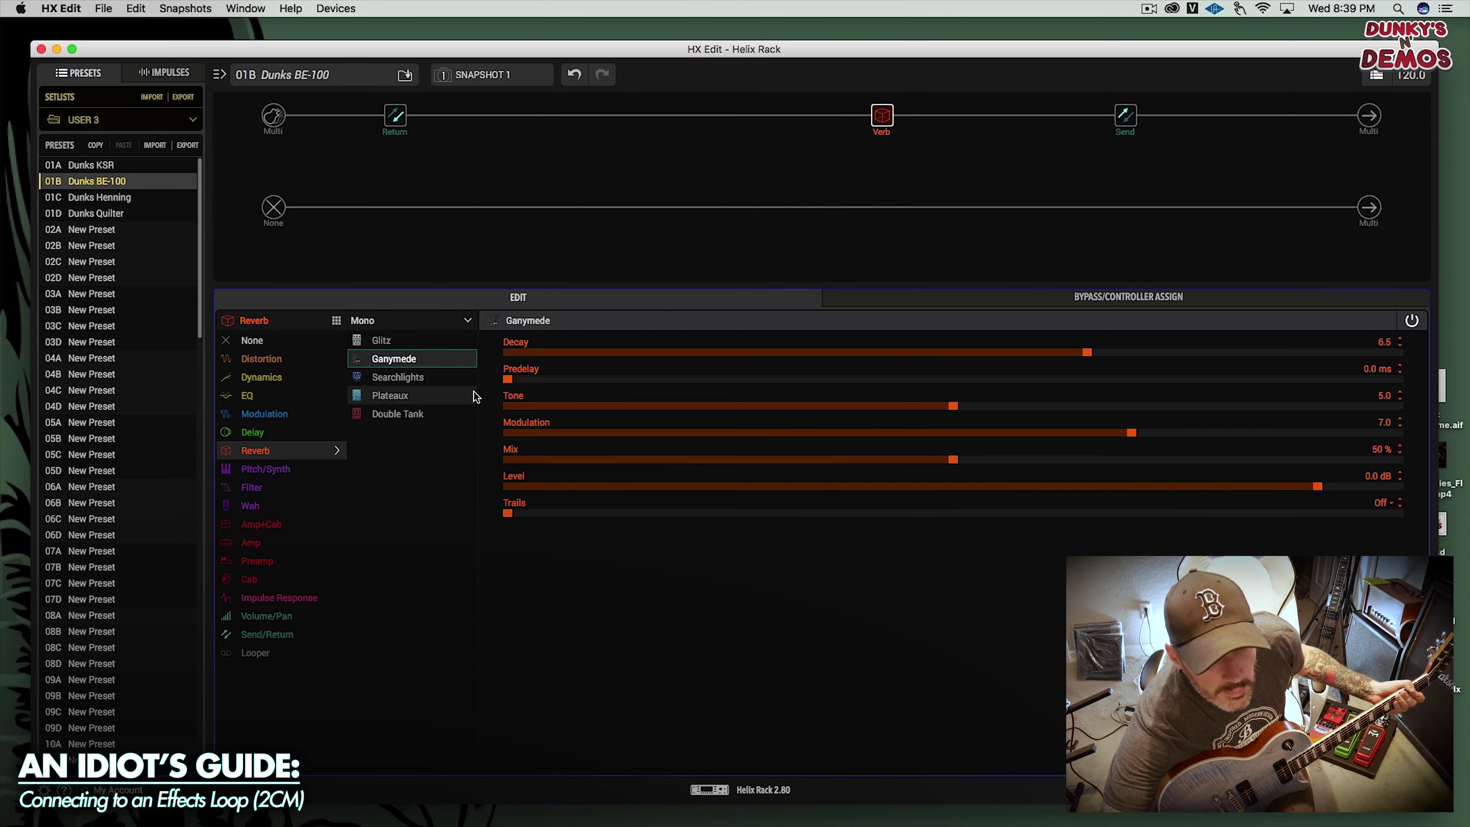
left_click(579, 379)
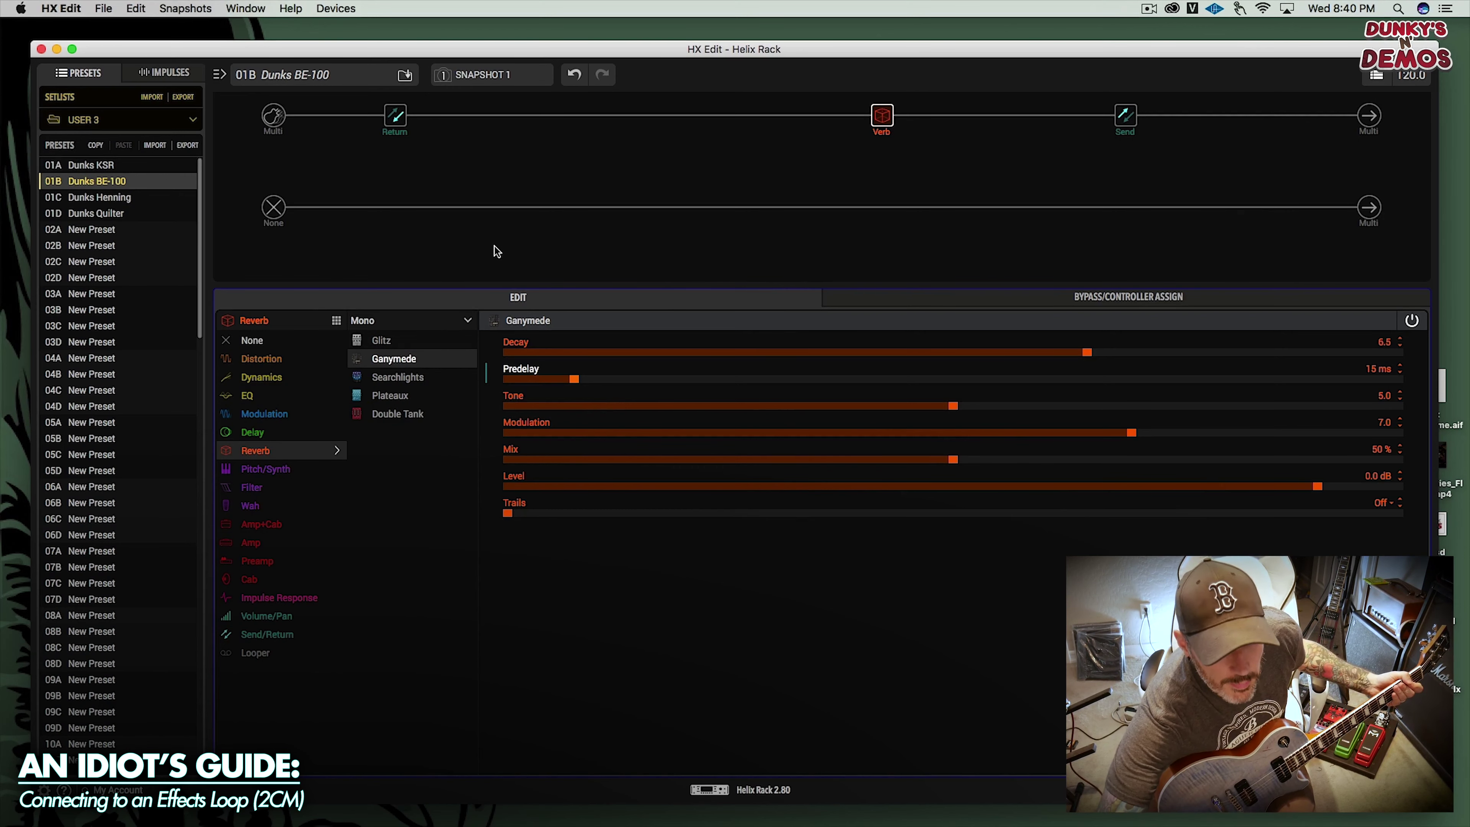
mouse_move(882, 110)
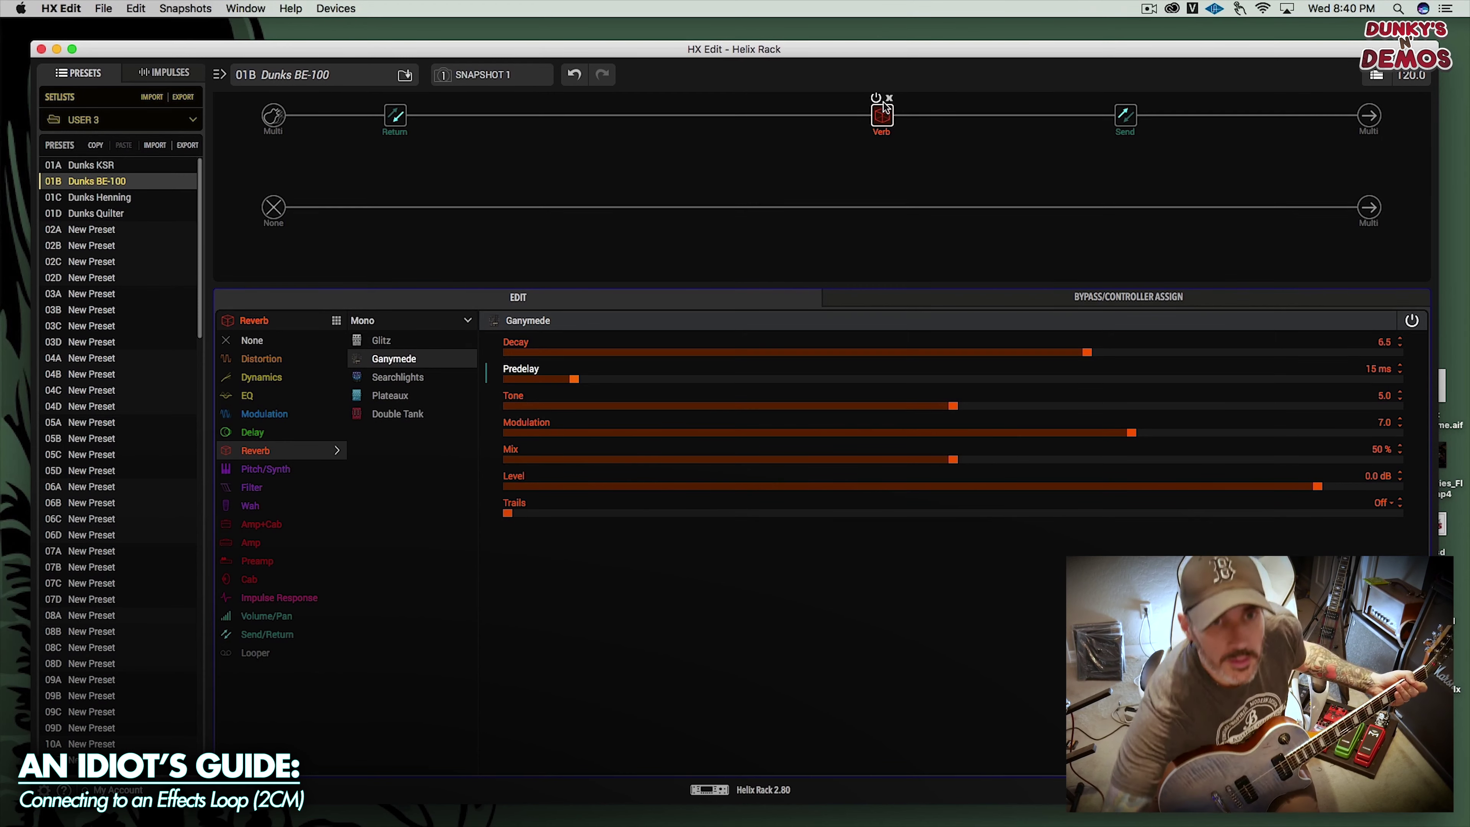
left_click(879, 99)
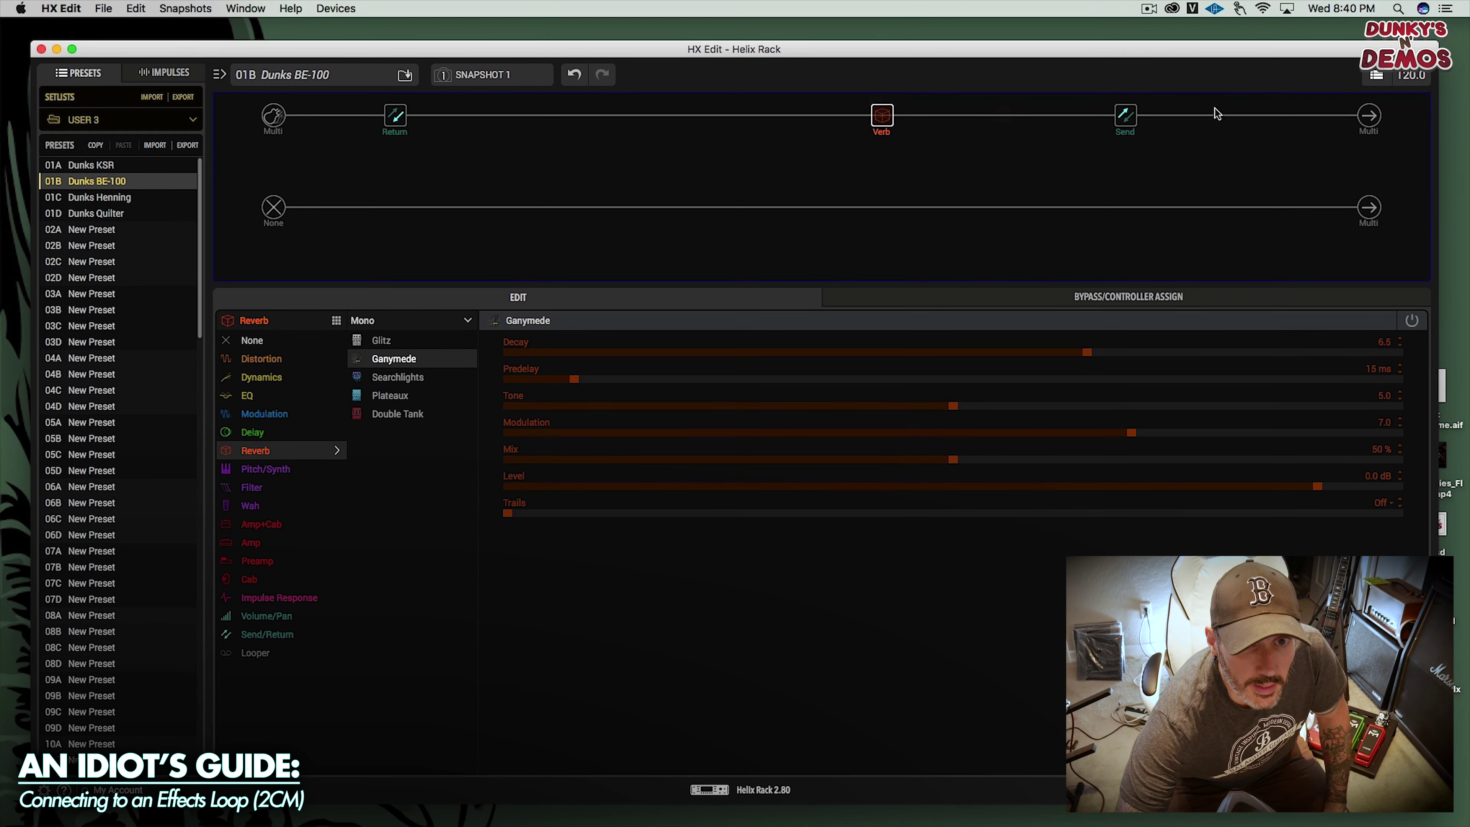
- Clear the Send block and all remaining blocks from the preset
right_click(1128, 118)
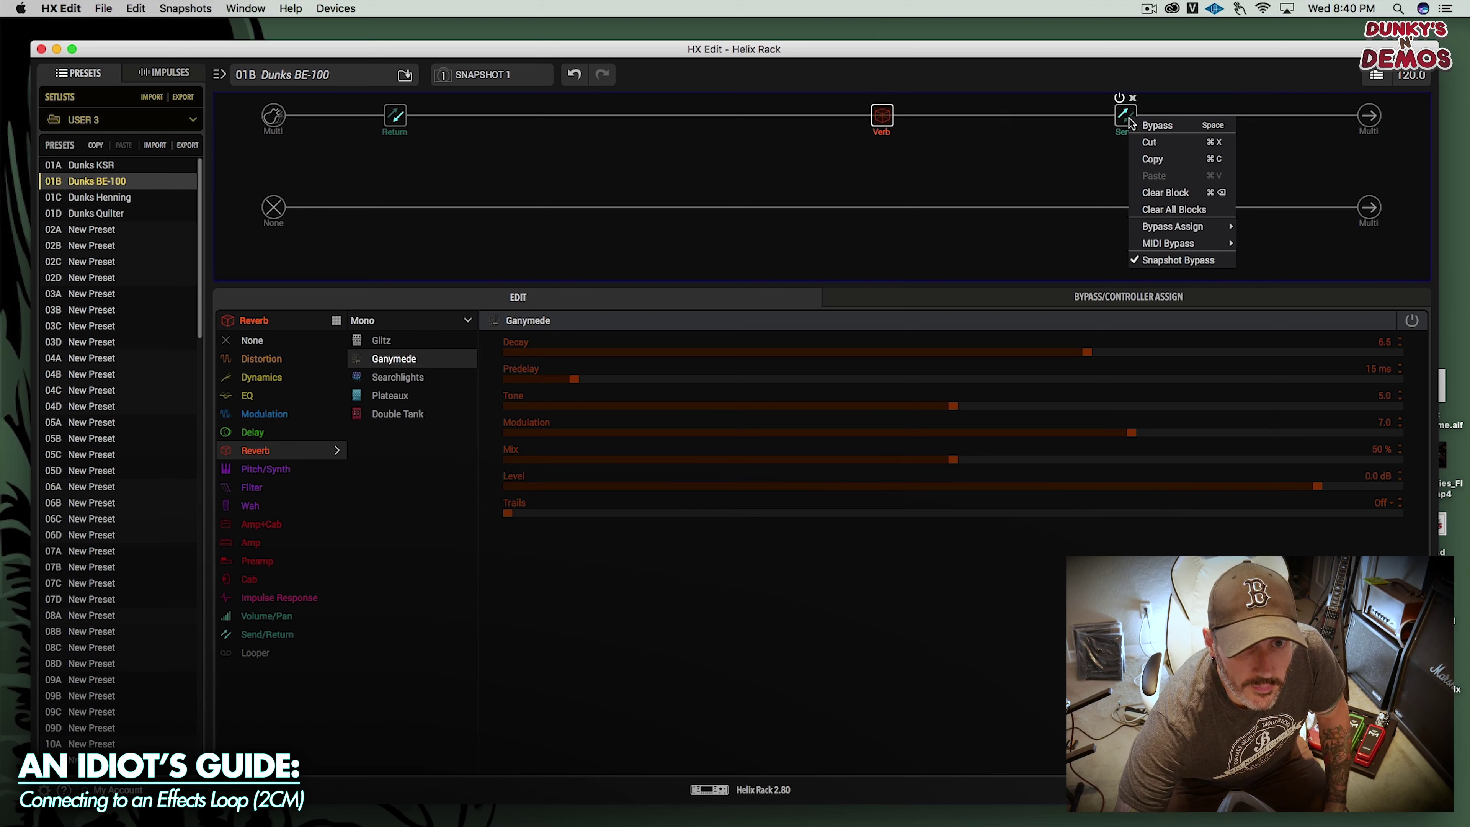
left_click(1156, 192)
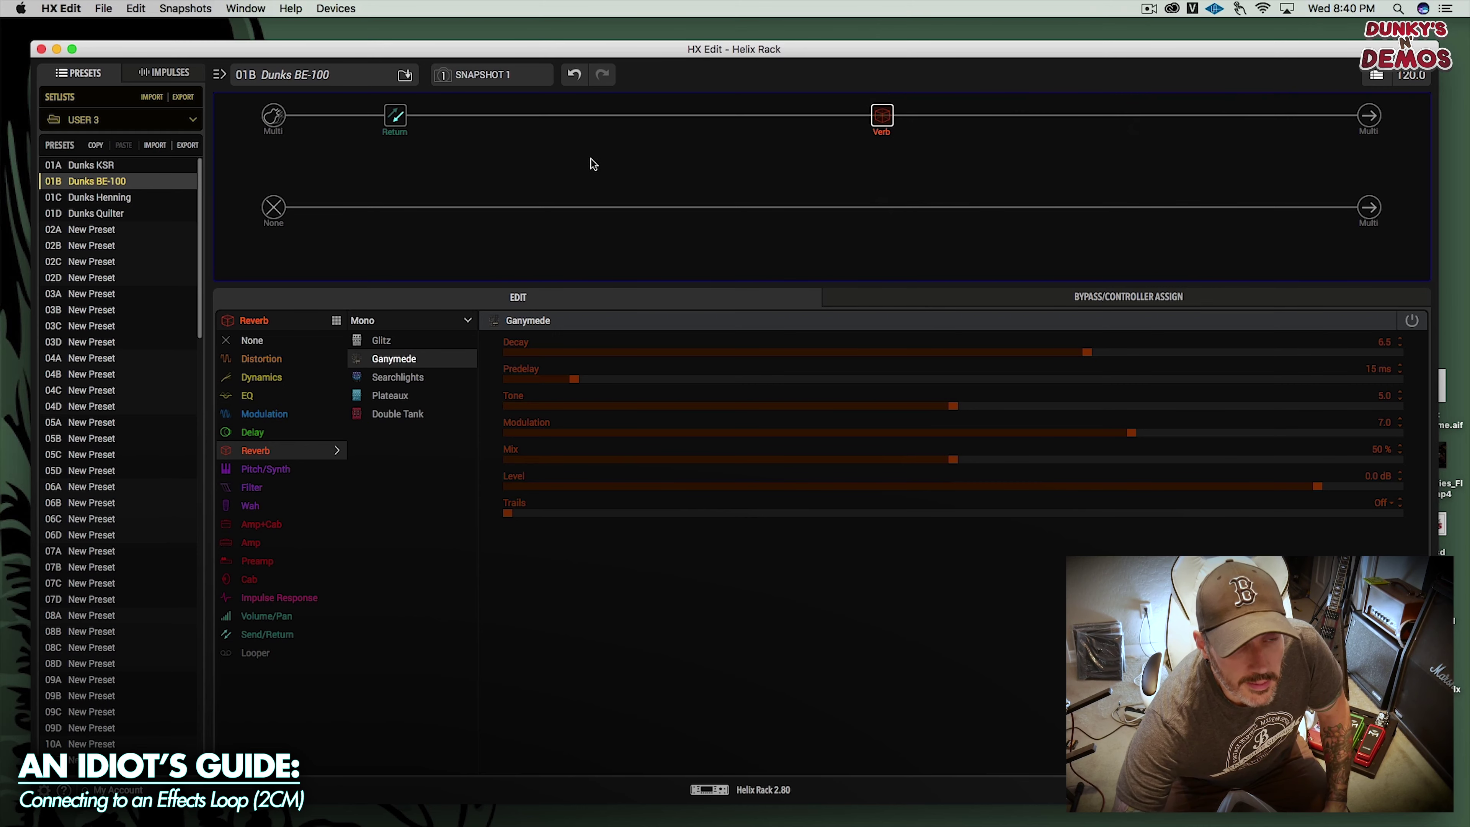
right_click(893, 127)
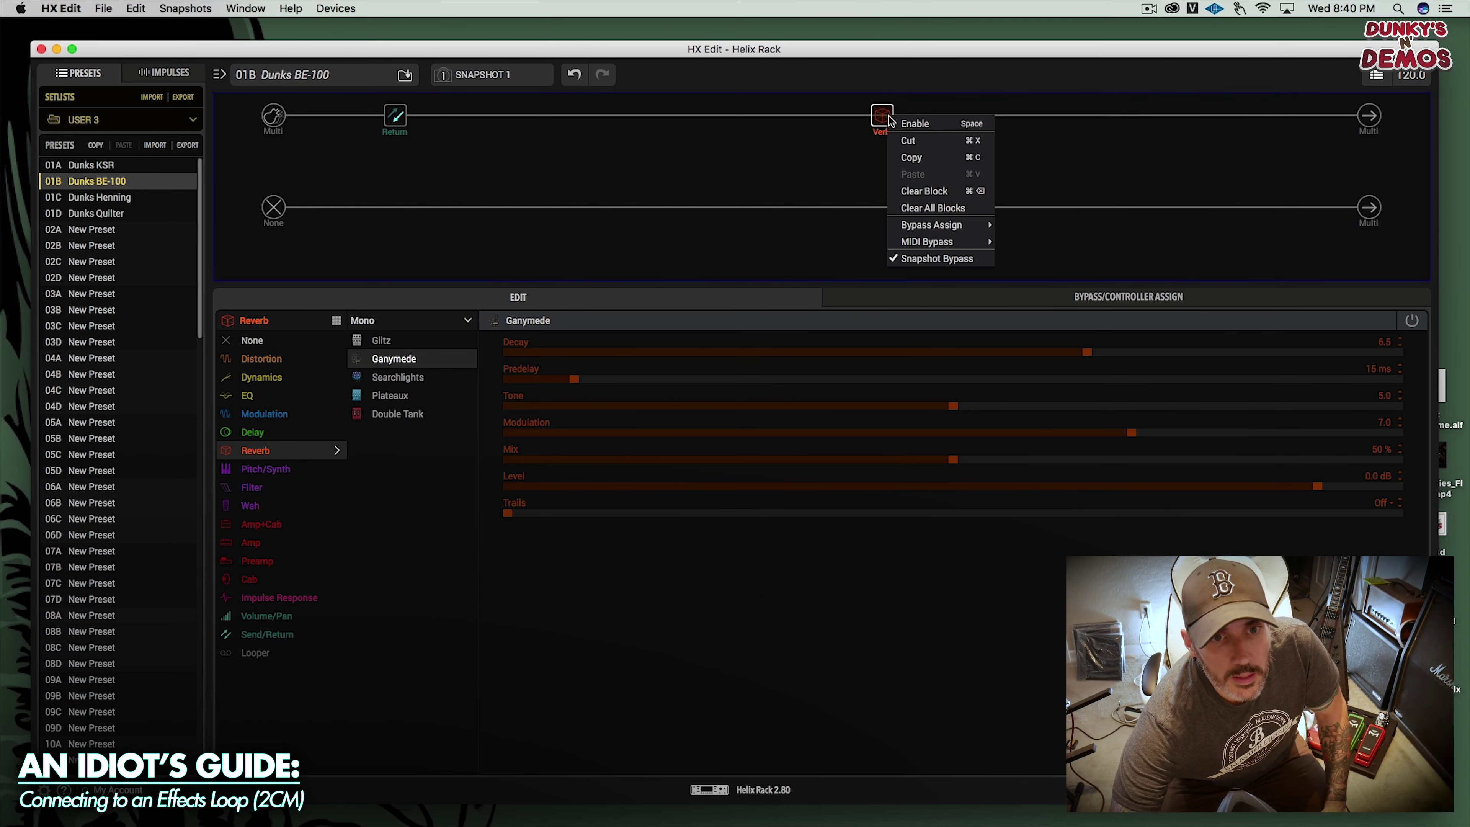
left_click(938, 204)
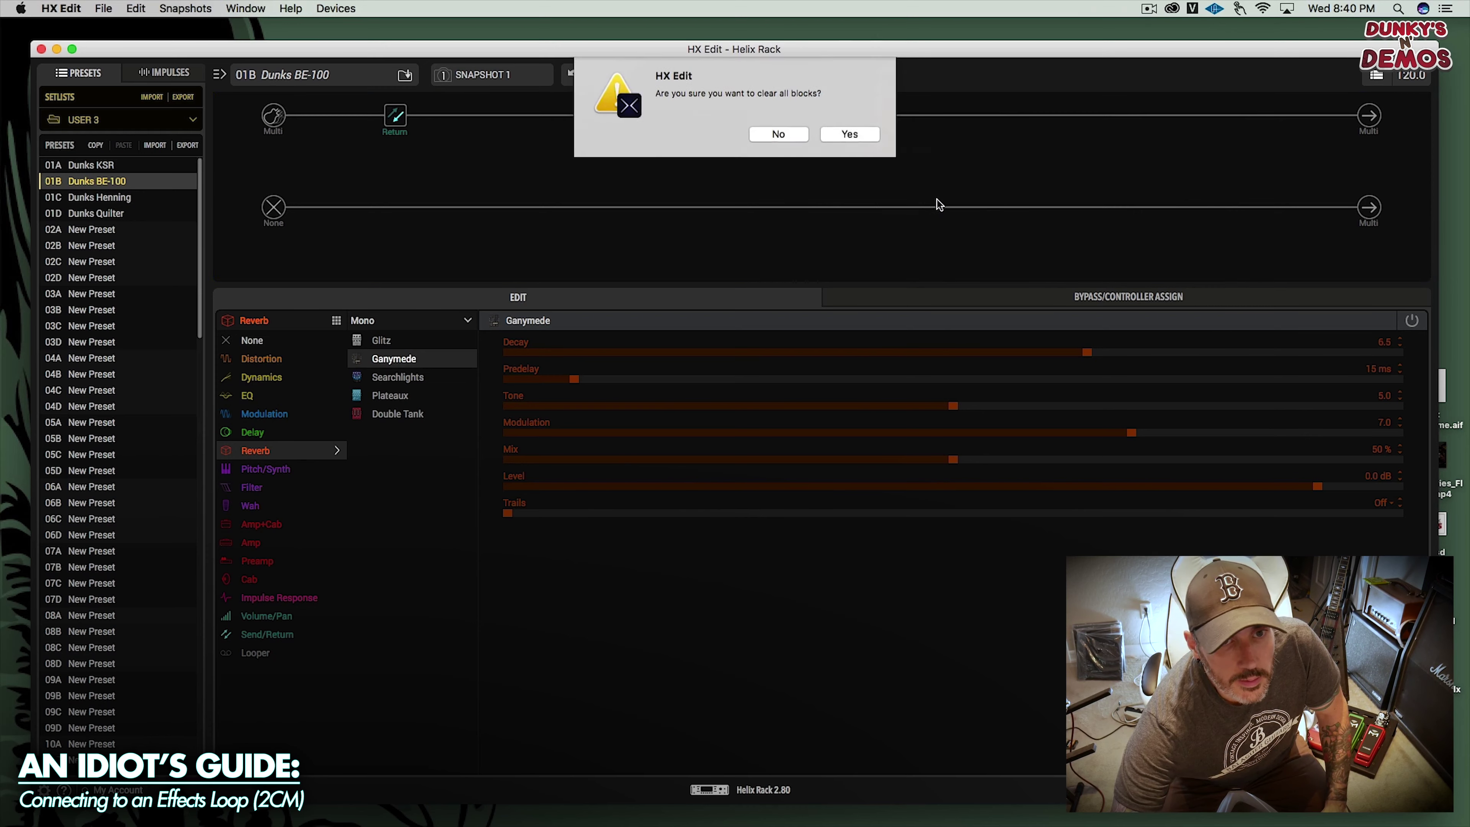
left_click(847, 135)
- Set the upper path's input to Return 2 and its output to Send 1/2
left_click(276, 125)
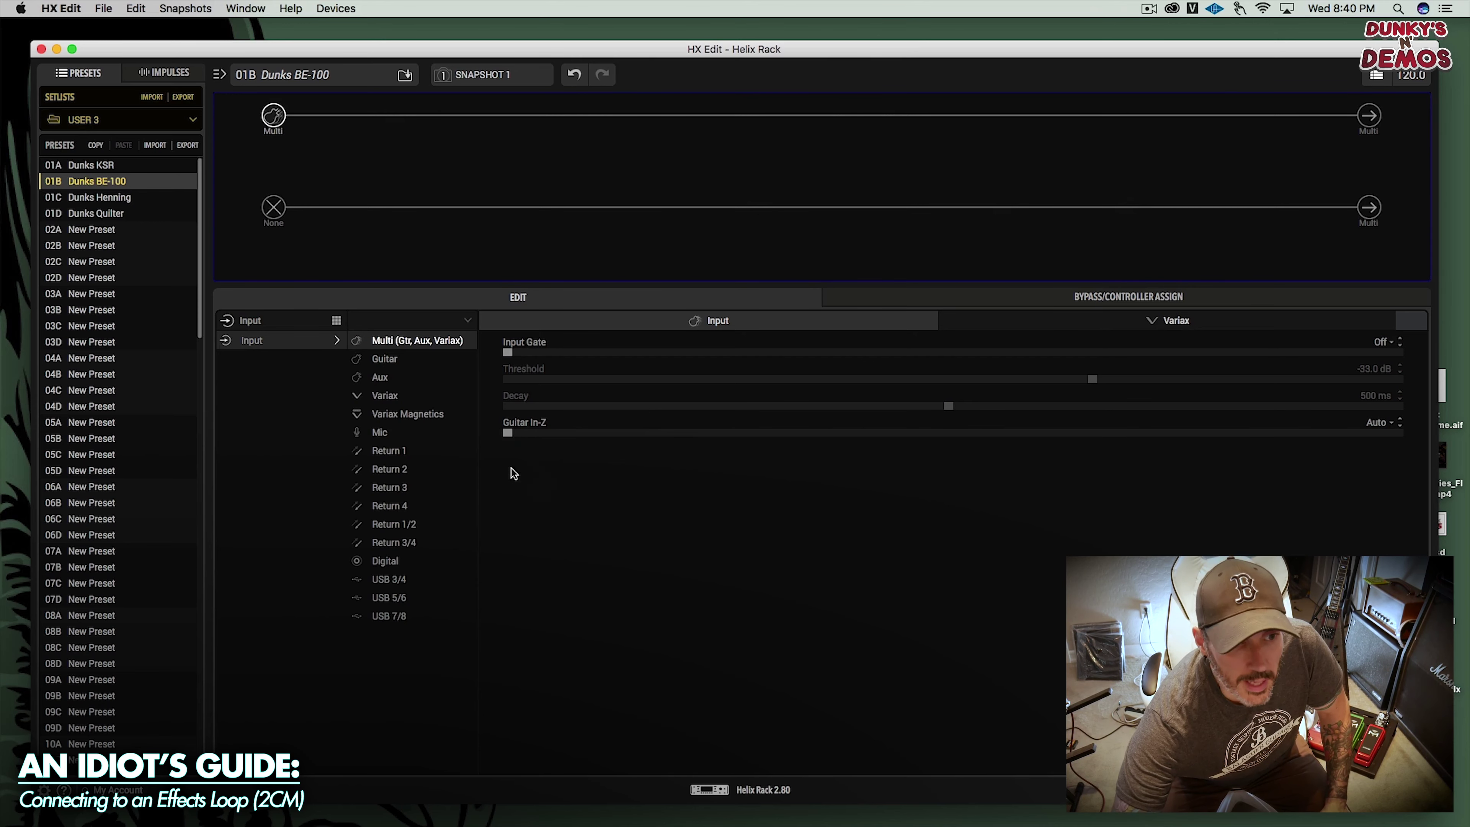
left_click(405, 475)
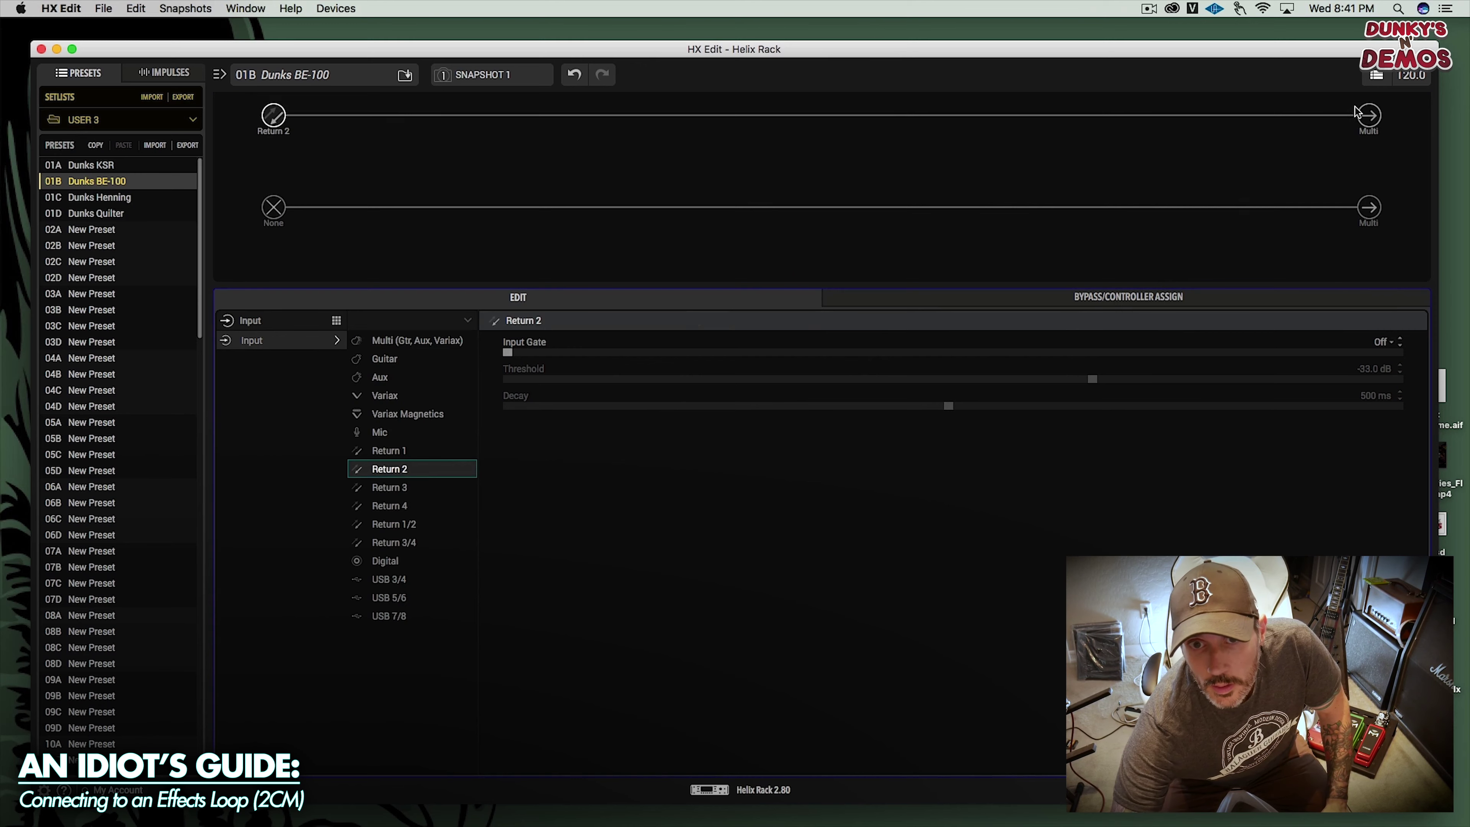
left_click(1369, 116)
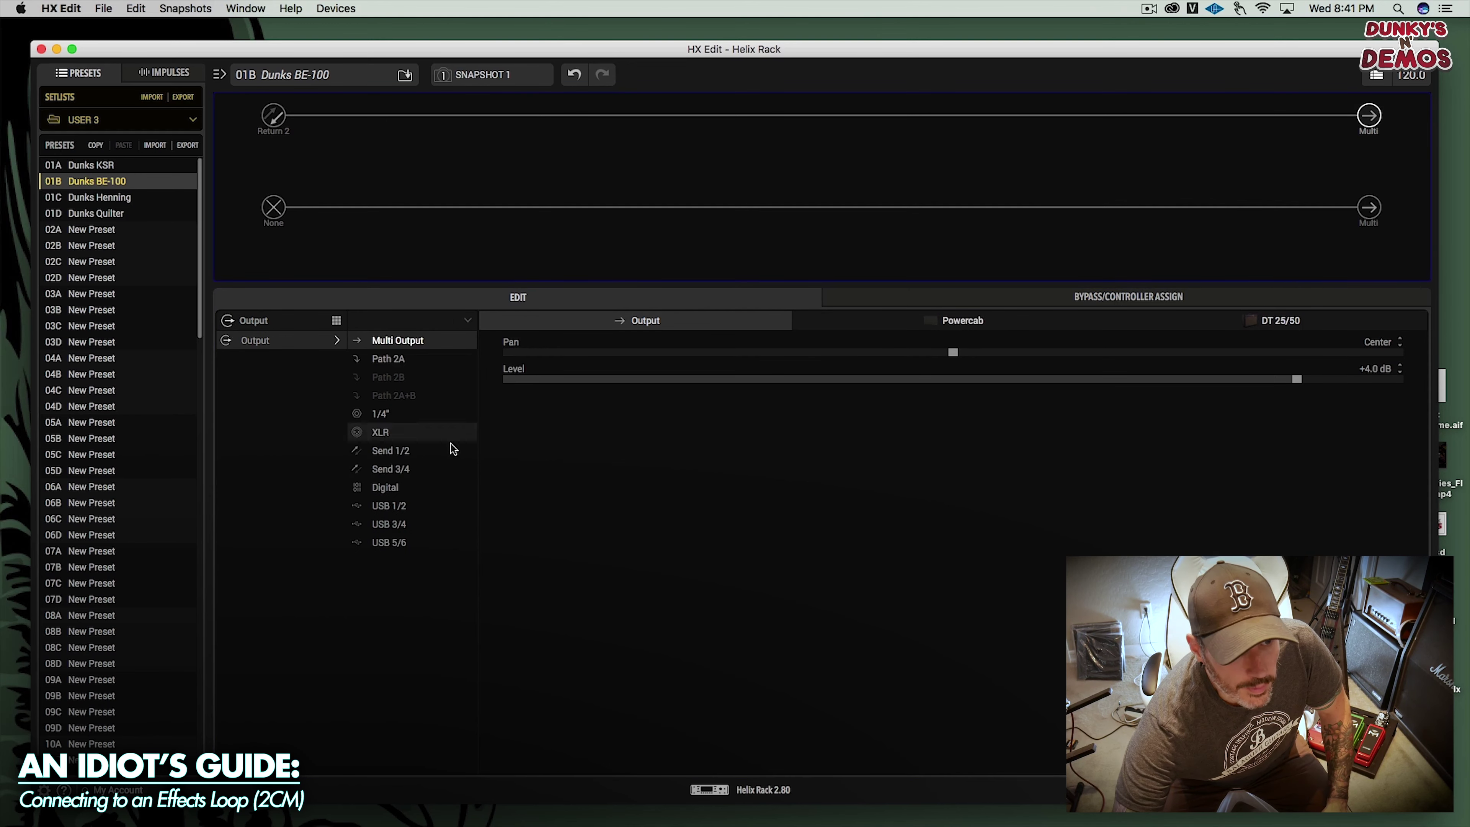
left_click(421, 452)
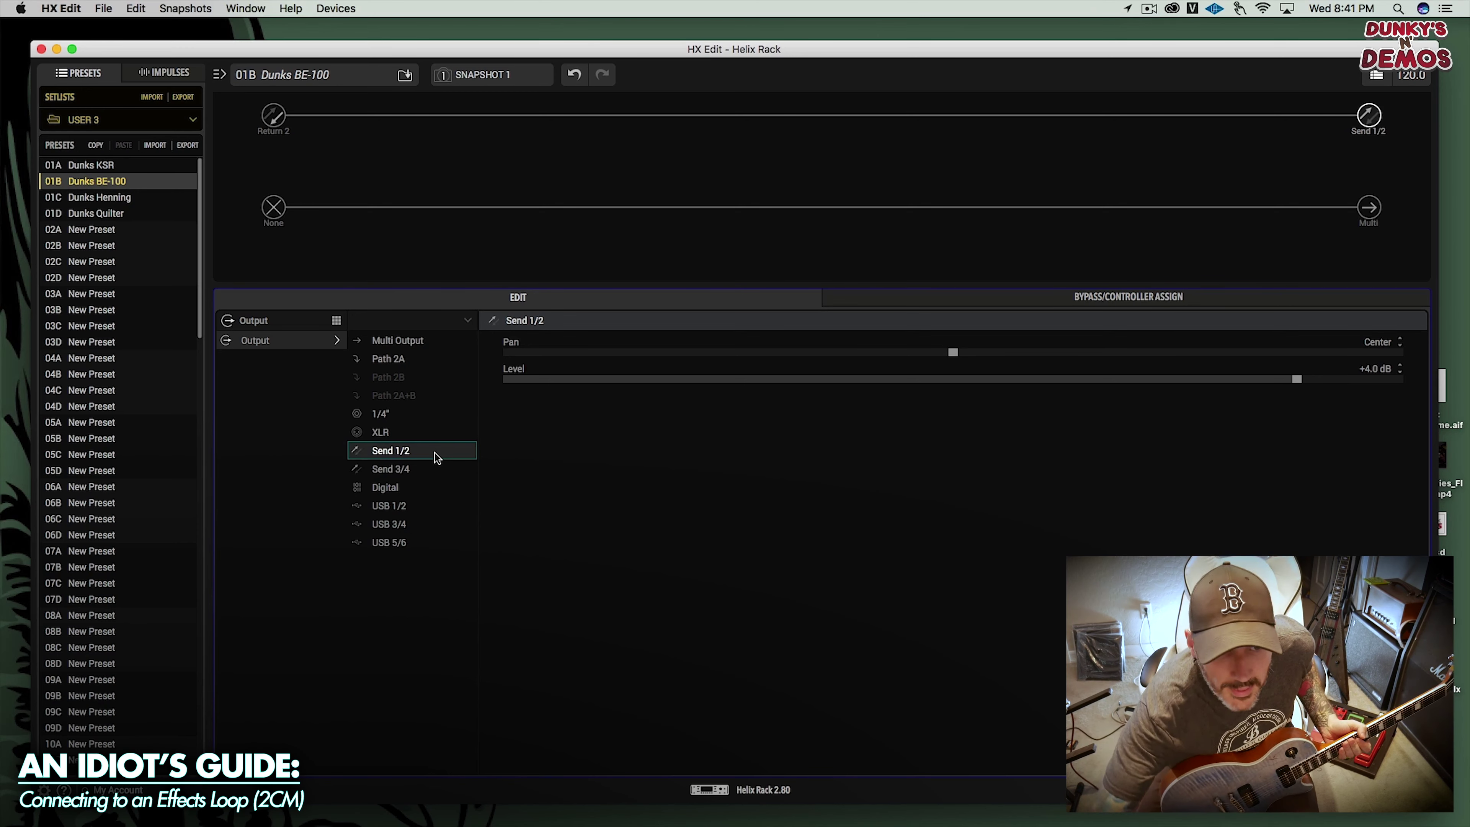
- Add a mono Hard Gate dynamics block in the first slot of the upper path
left_click(396, 118)
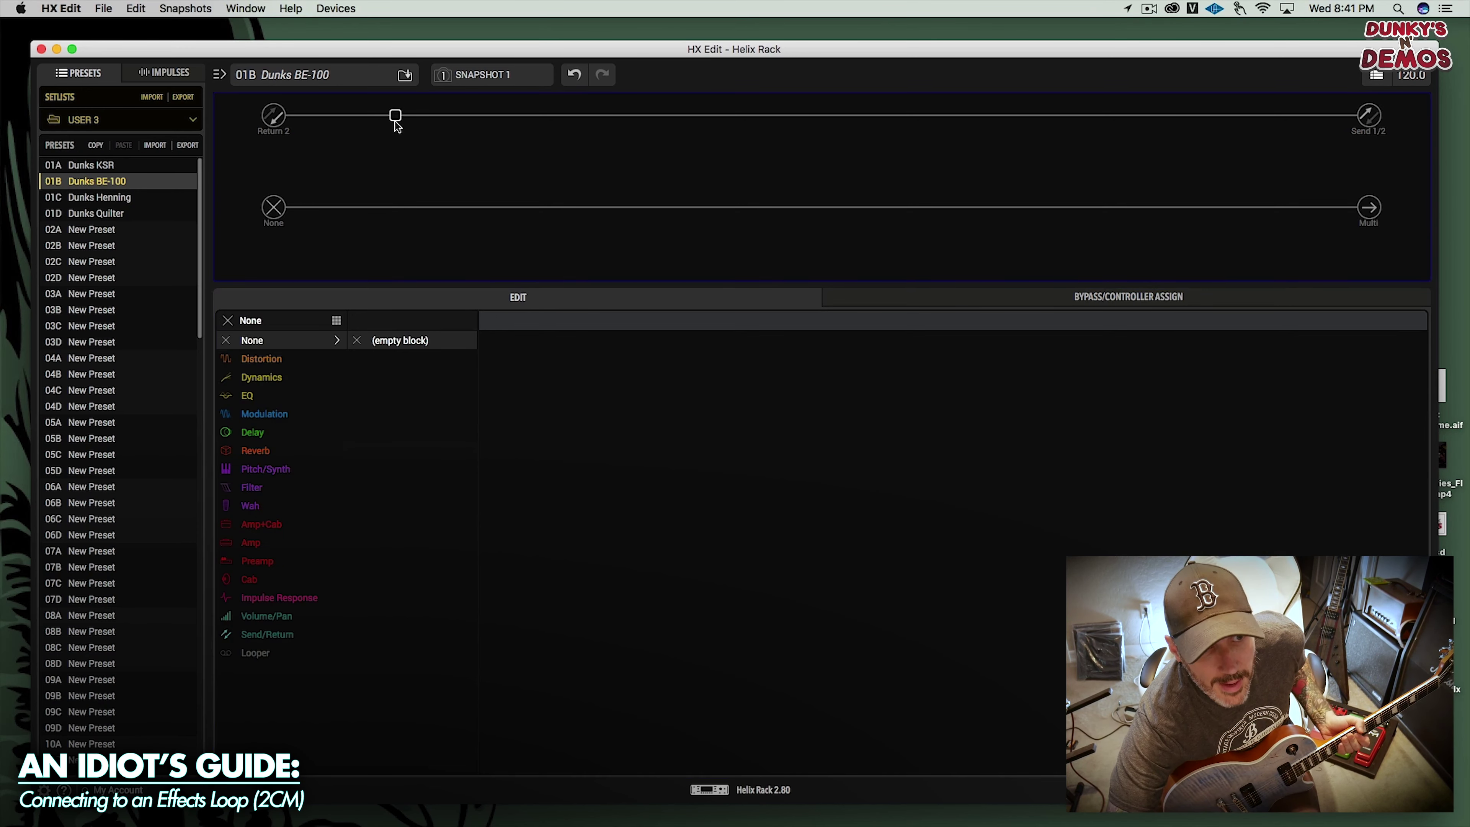
left_click(262, 379)
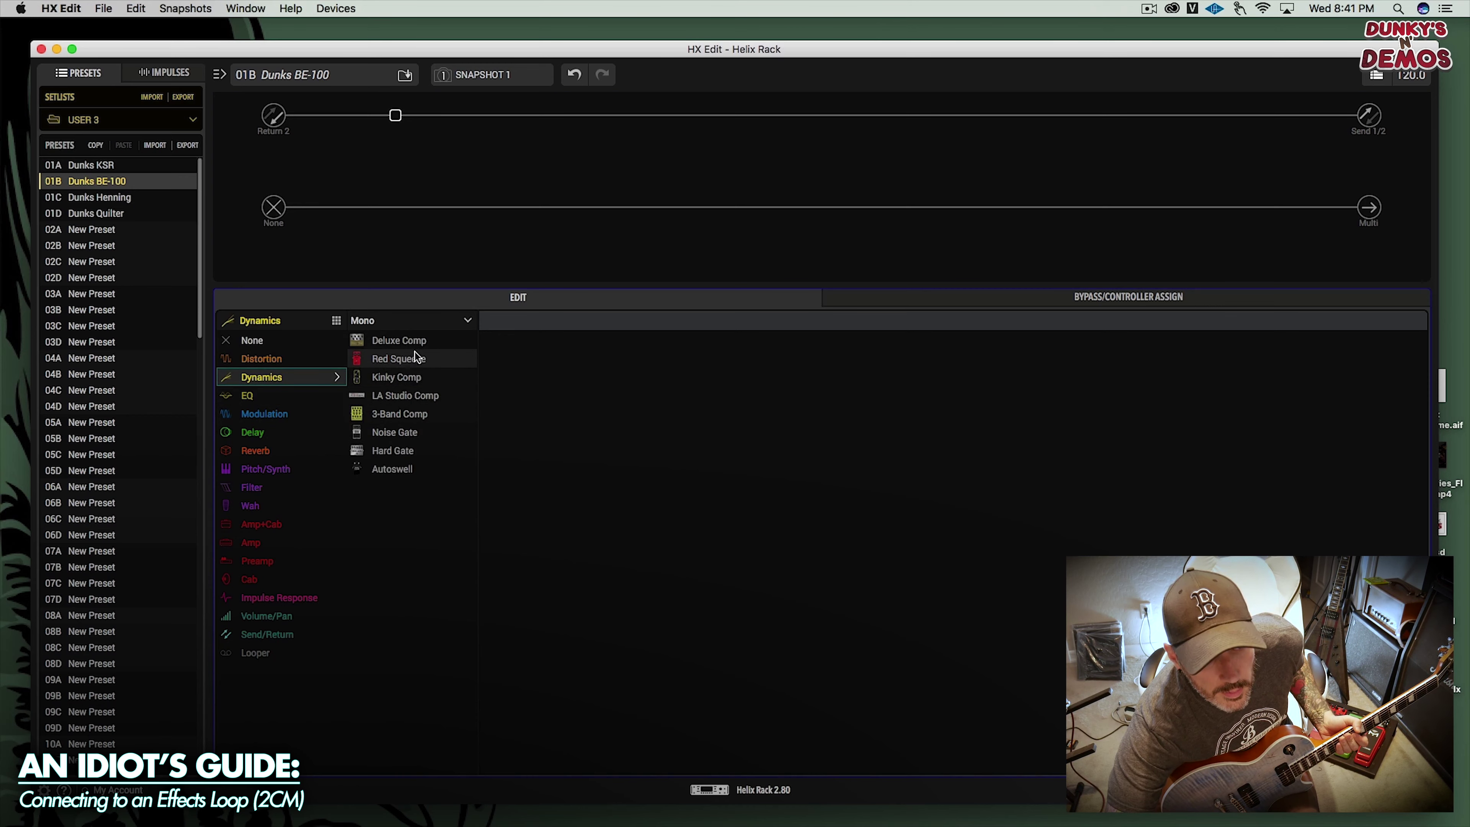
left_click(401, 450)
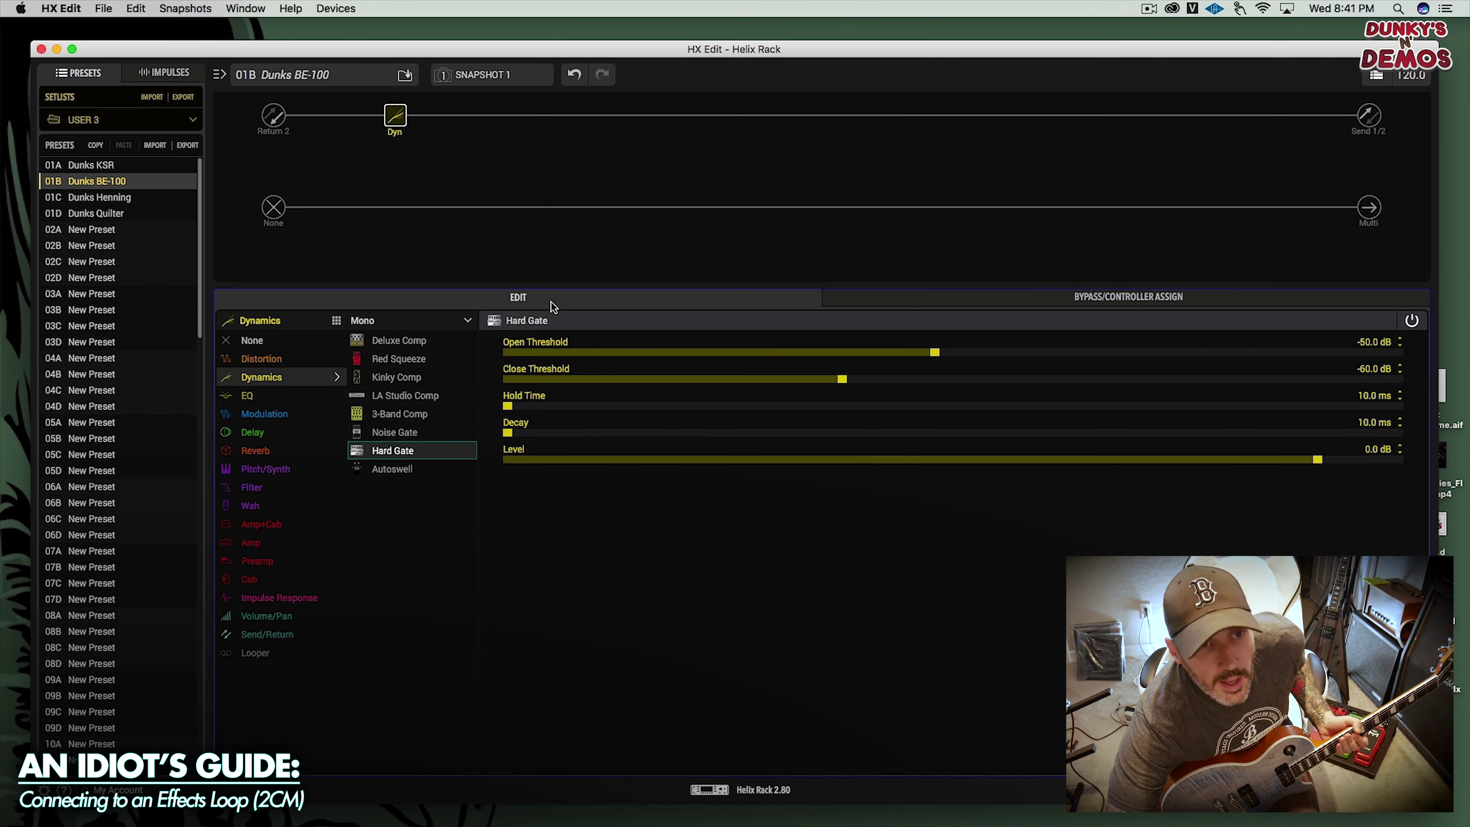
- Add a Legacy Dimension modulation block after the gate, with SW3 on and Mix at 11%
left_click(517, 117)
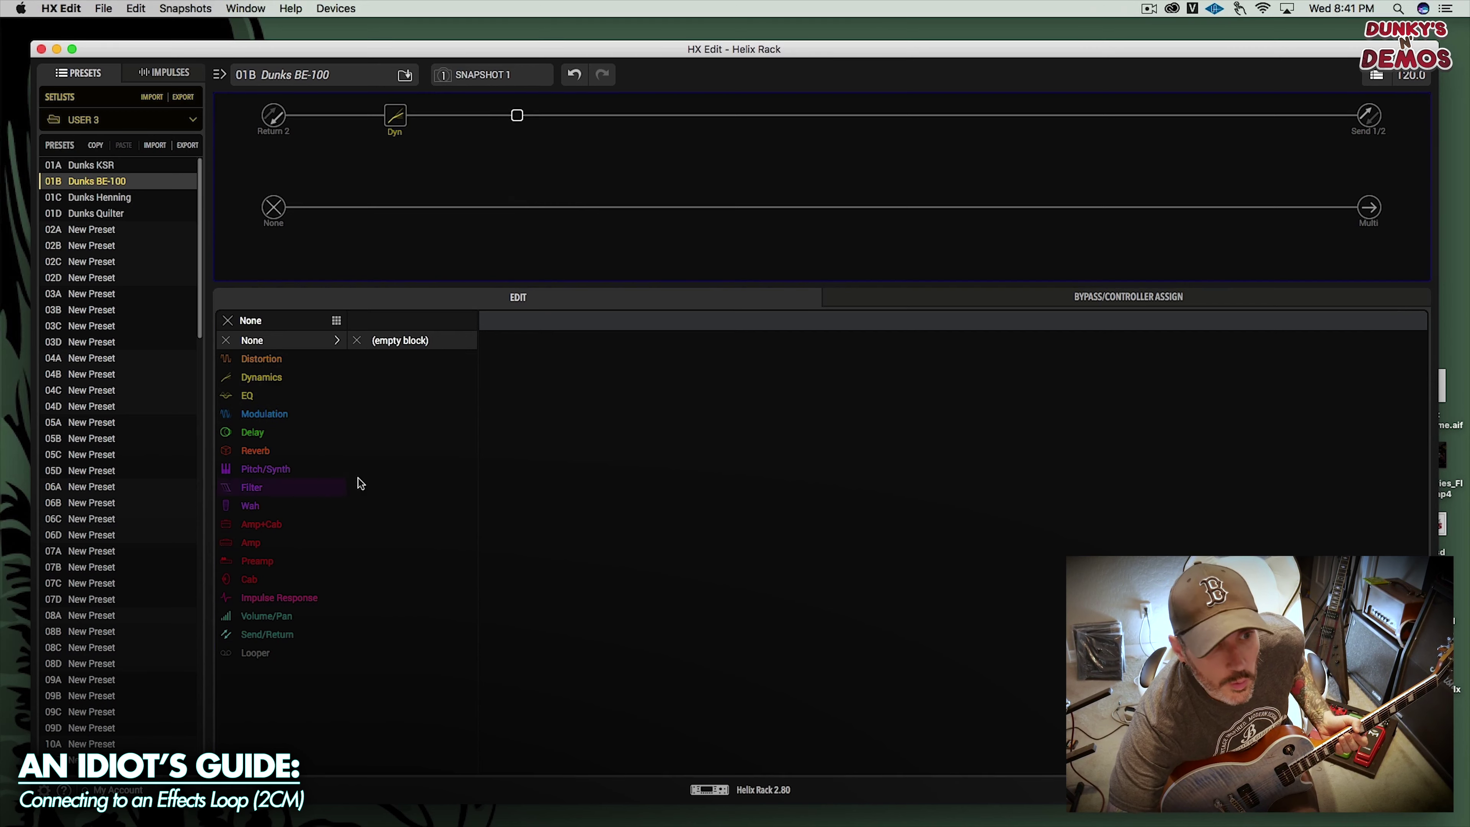
left_click(268, 420)
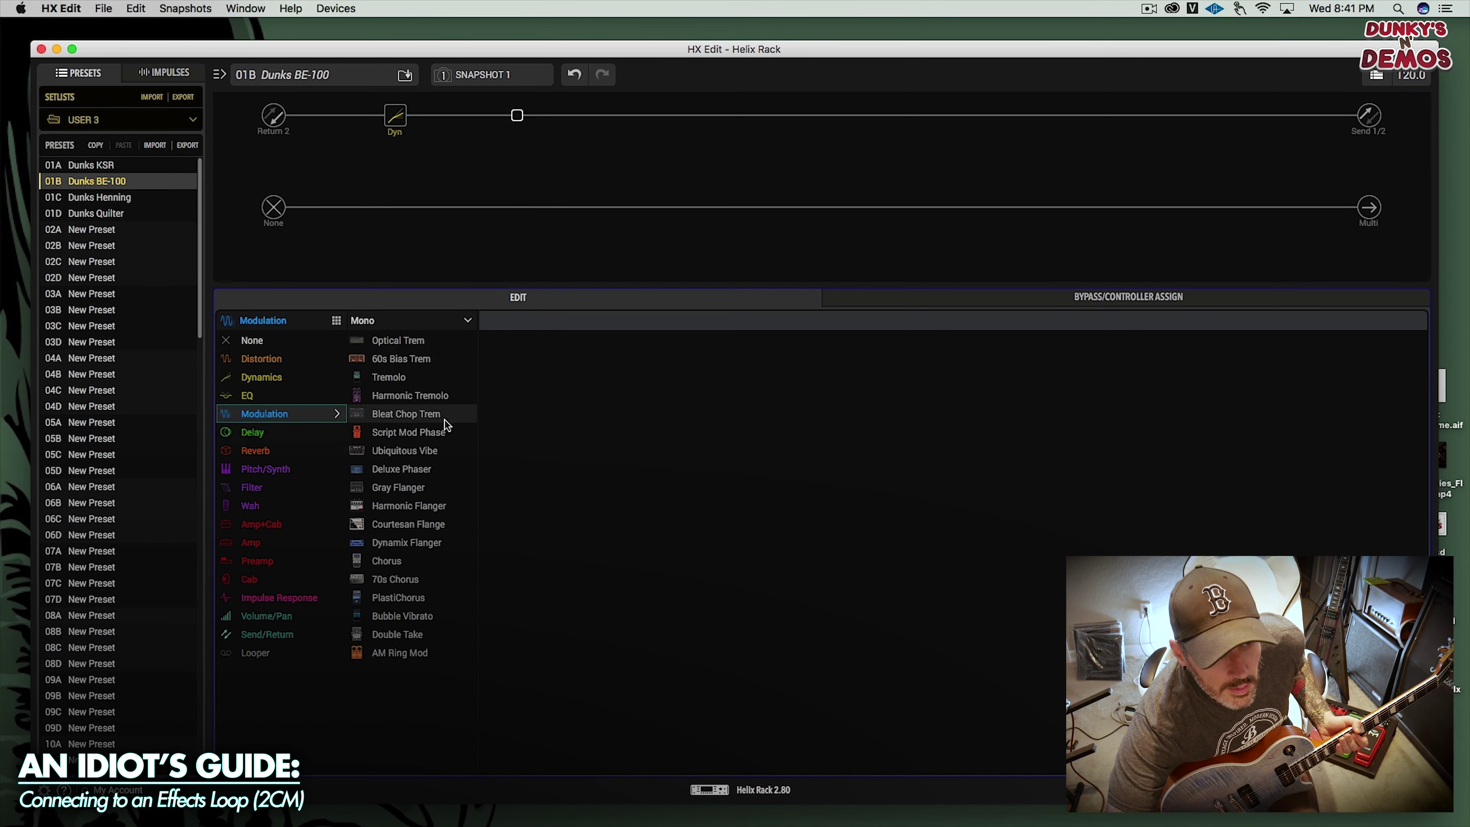
left_click(411, 328)
left_click(412, 377)
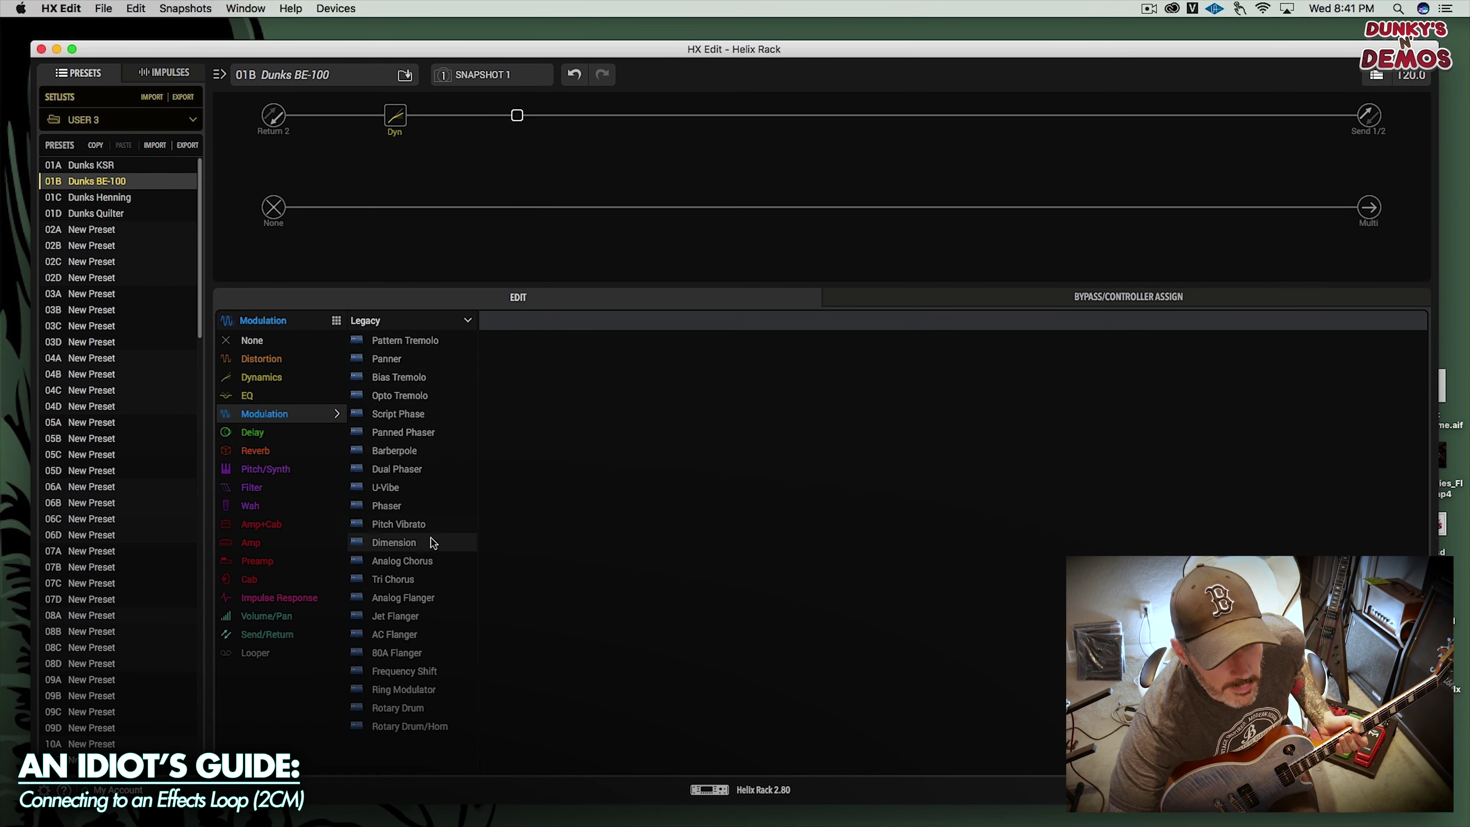
left_click(413, 545)
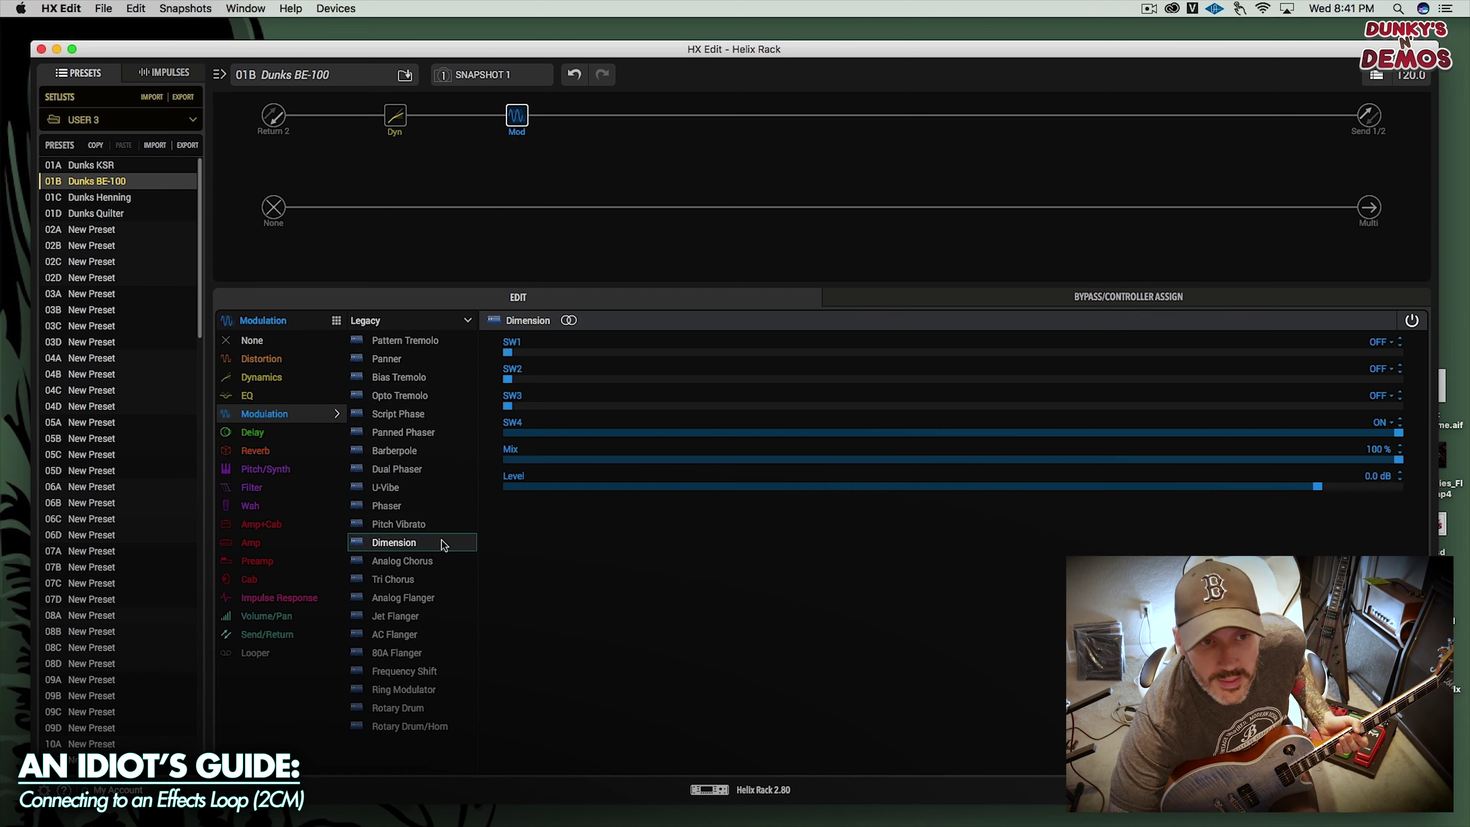
left_click(995, 408)
left_click(607, 459)
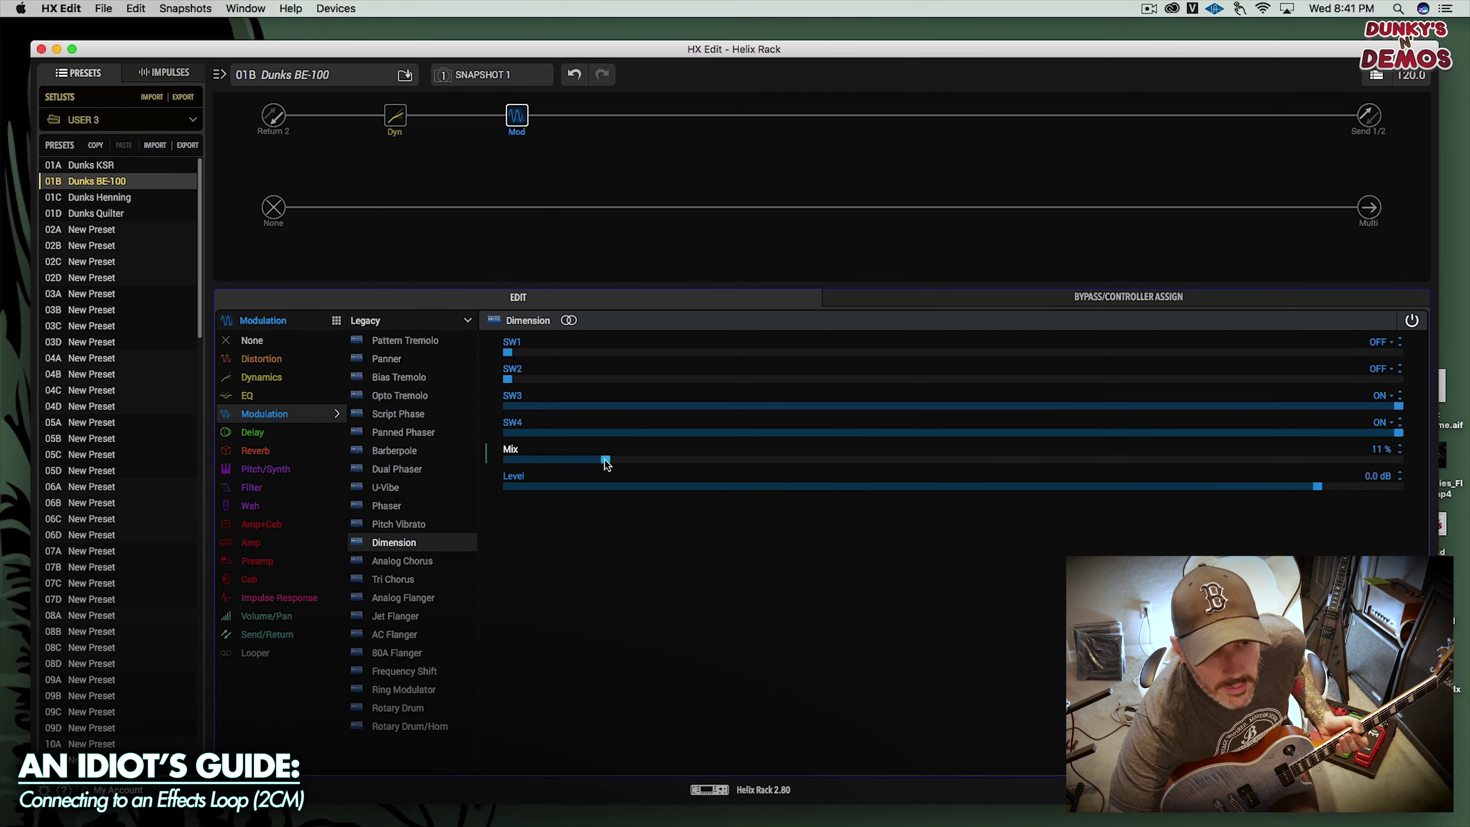
- Add a mono Simple Delay block after the modulation, with Time at 543 ms and Mix at 8%
left_click(637, 115)
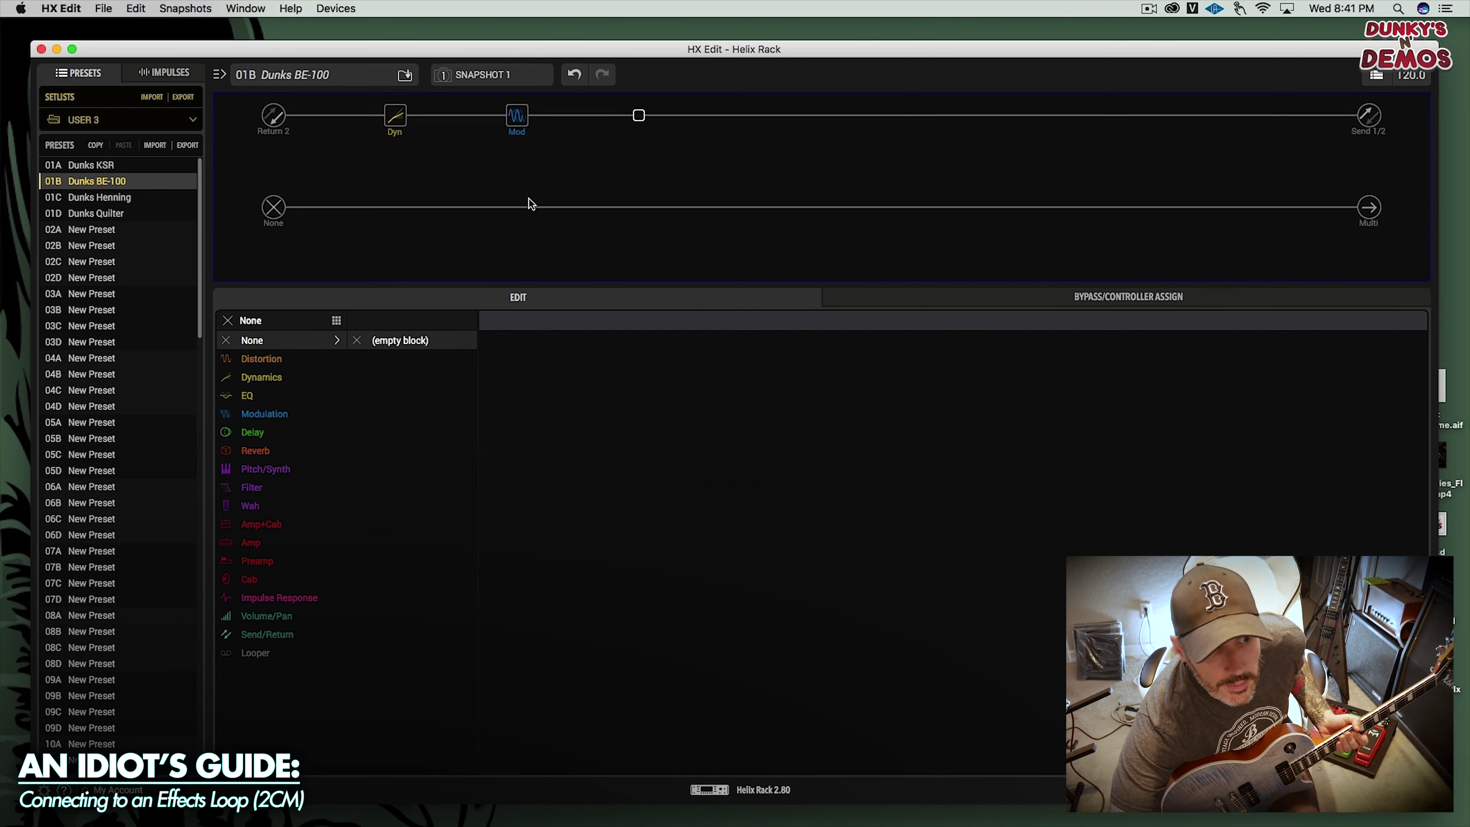
left_click(267, 430)
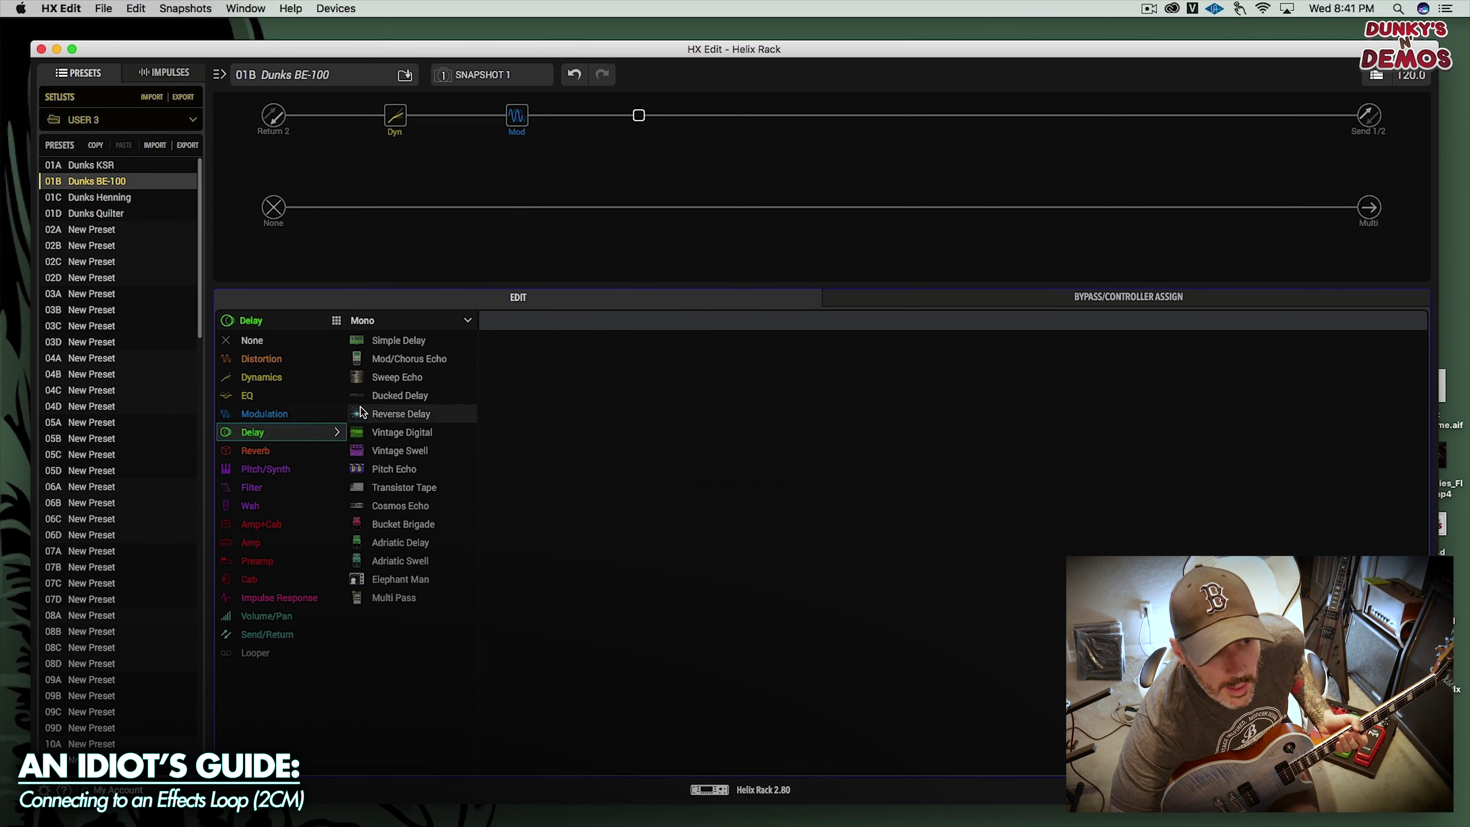
left_click(408, 342)
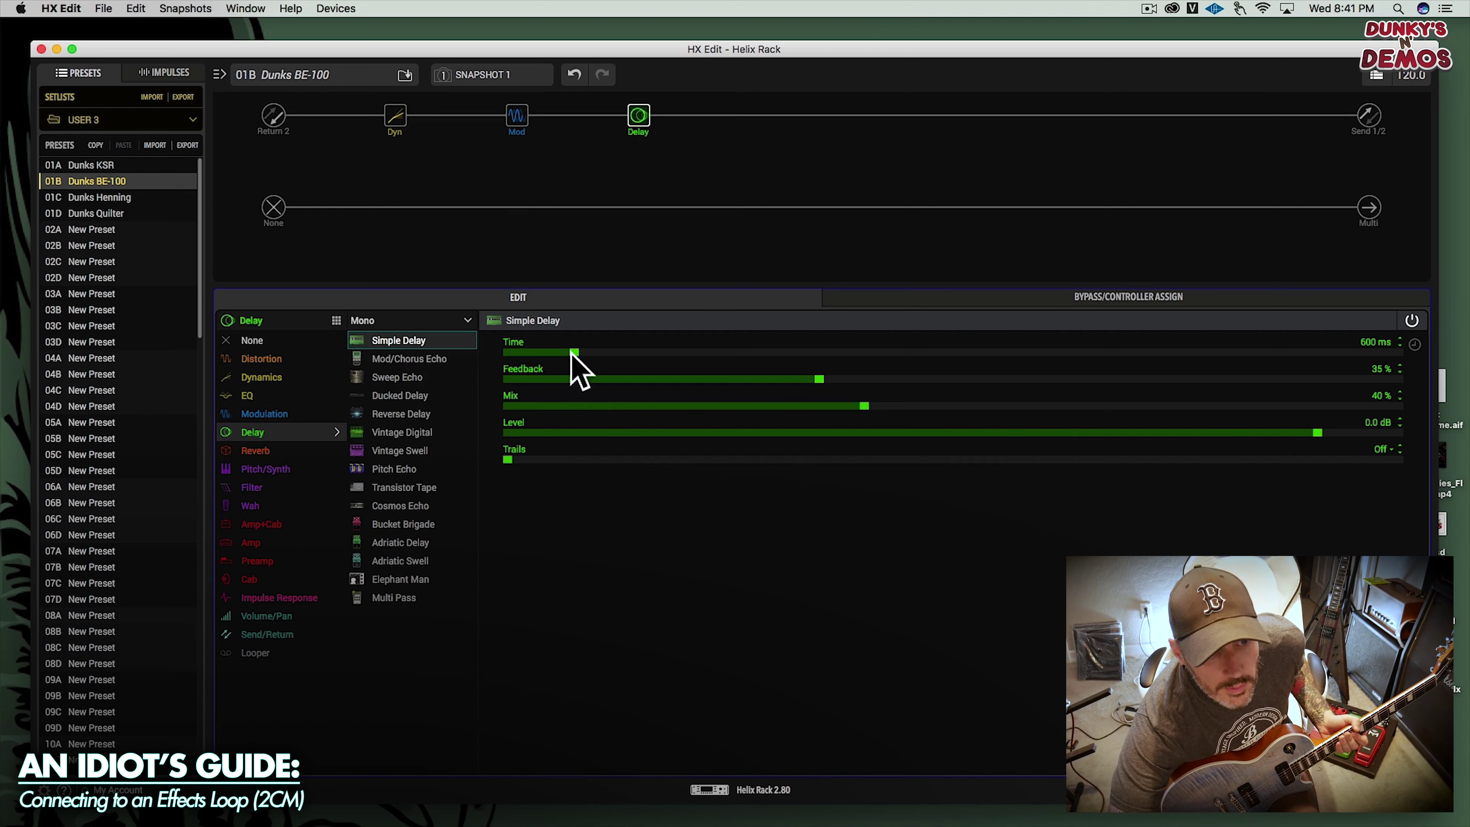
left_click_drag(573, 355, 569, 356)
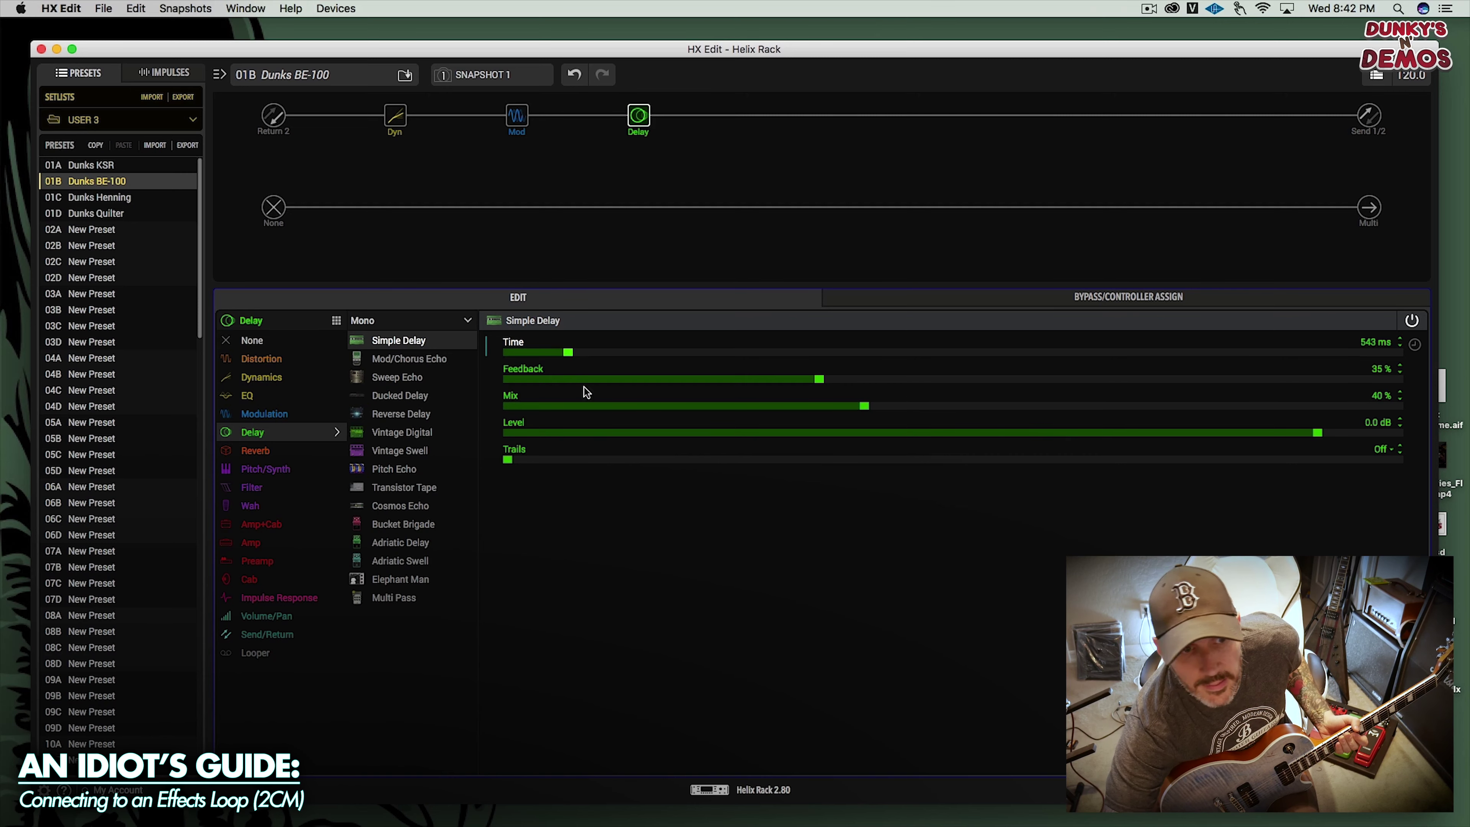
left_click(582, 405)
left_click(596, 404)
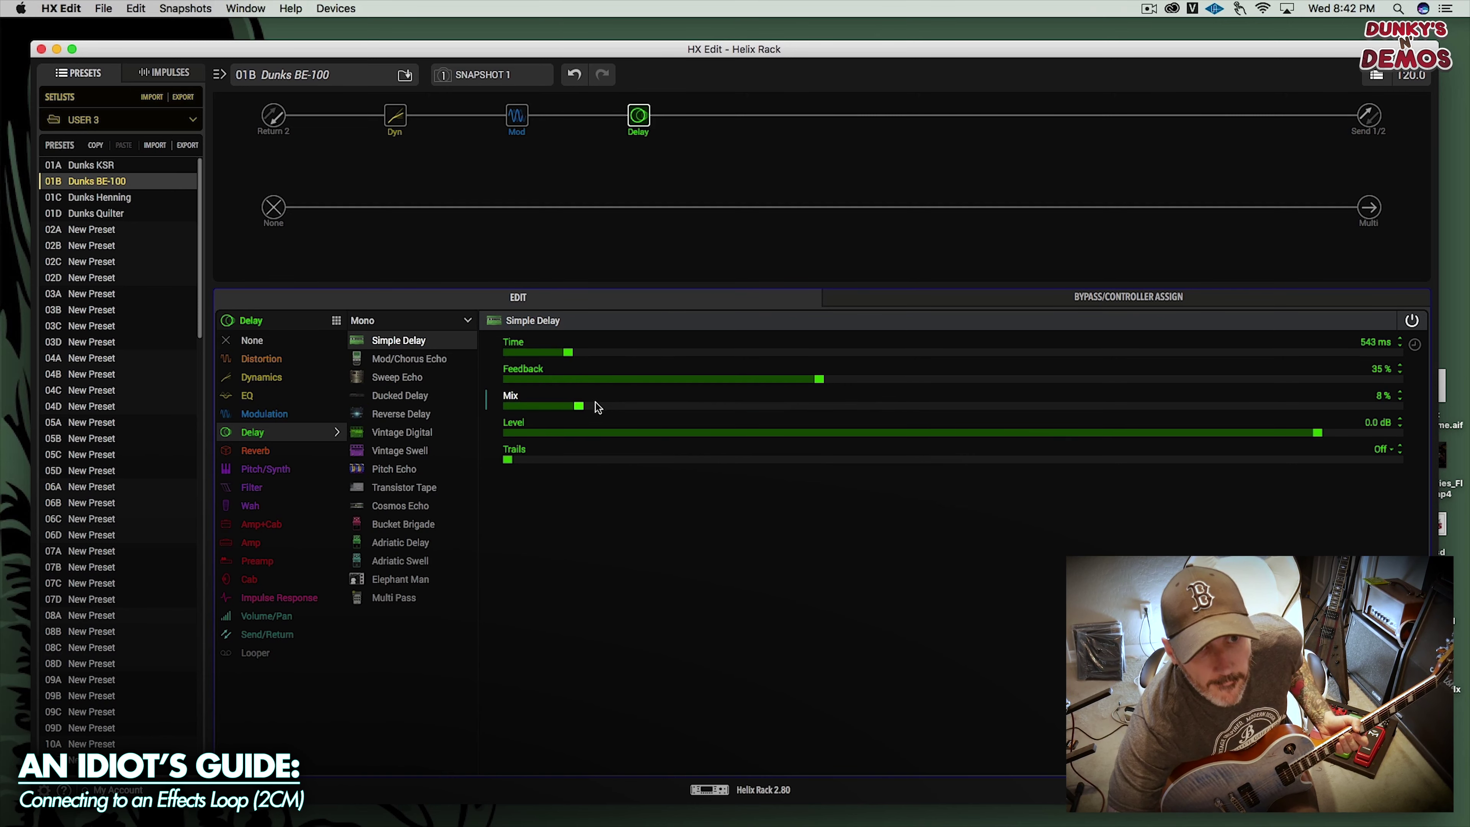
- Add a reverb block after the delay using the Legacy Room model
left_click(760, 116)
left_click(328, 449)
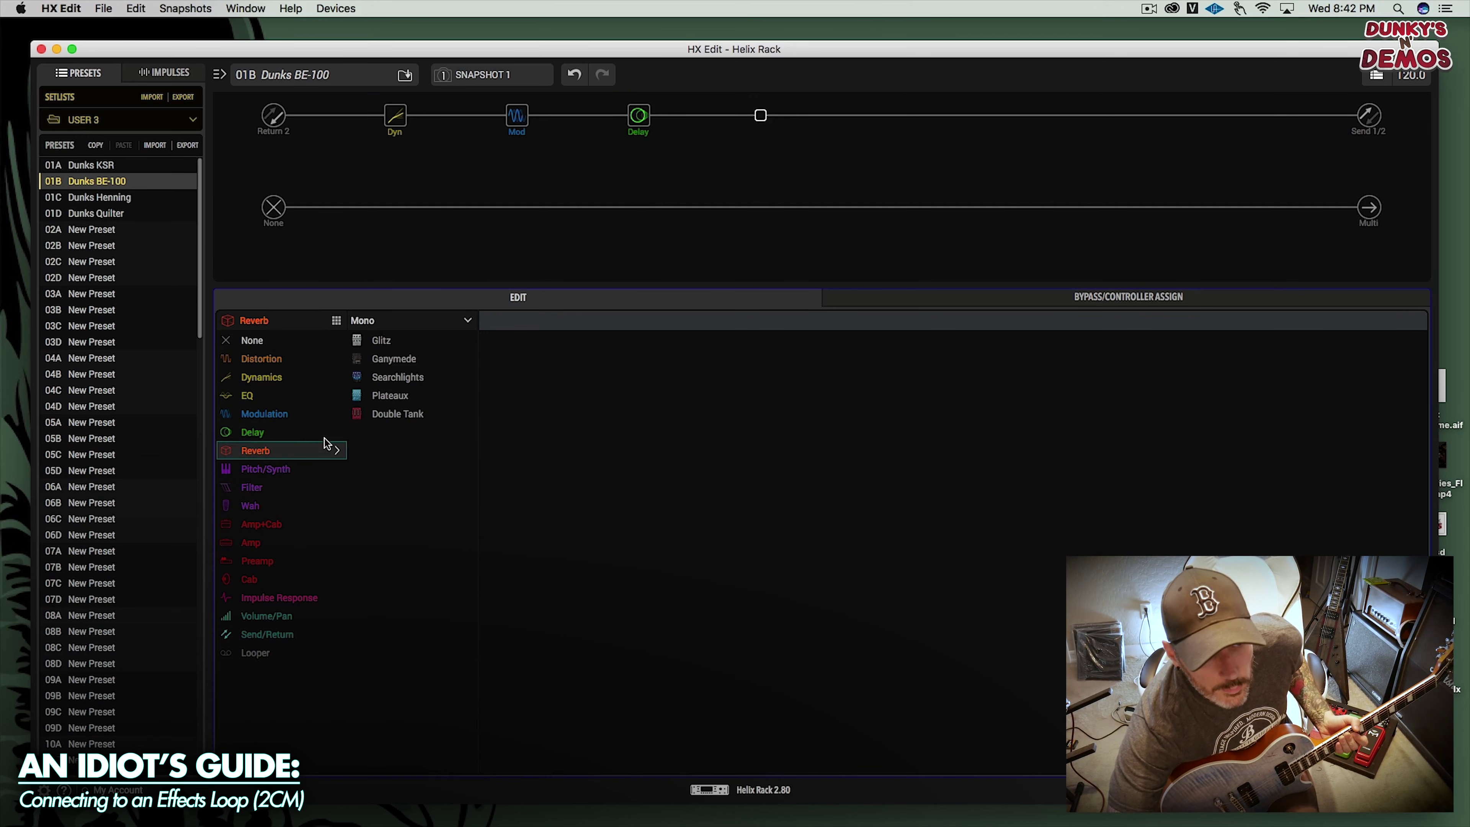
left_click(379, 344)
left_click(395, 323)
left_click(407, 377)
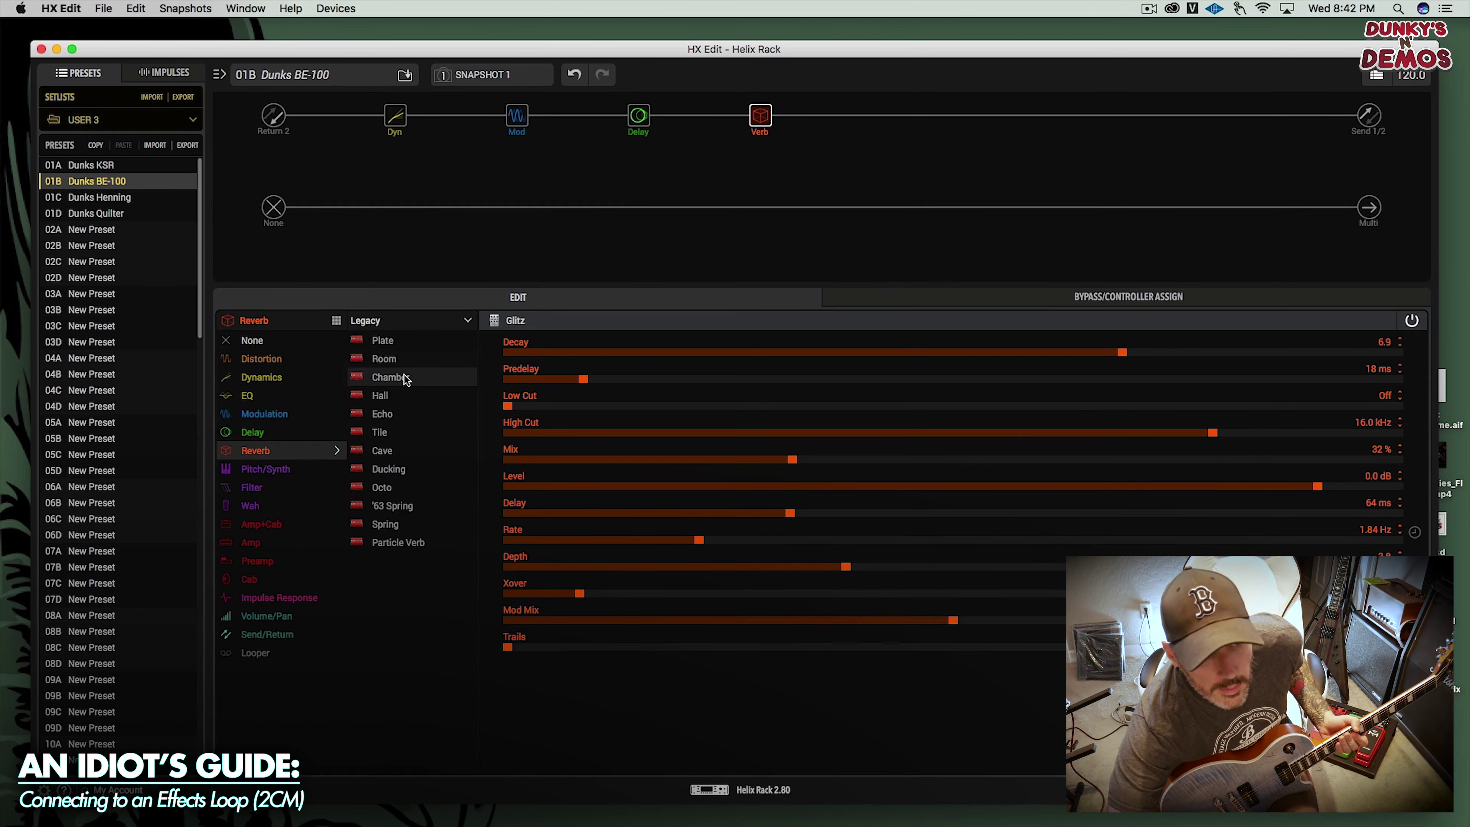
left_click(408, 359)
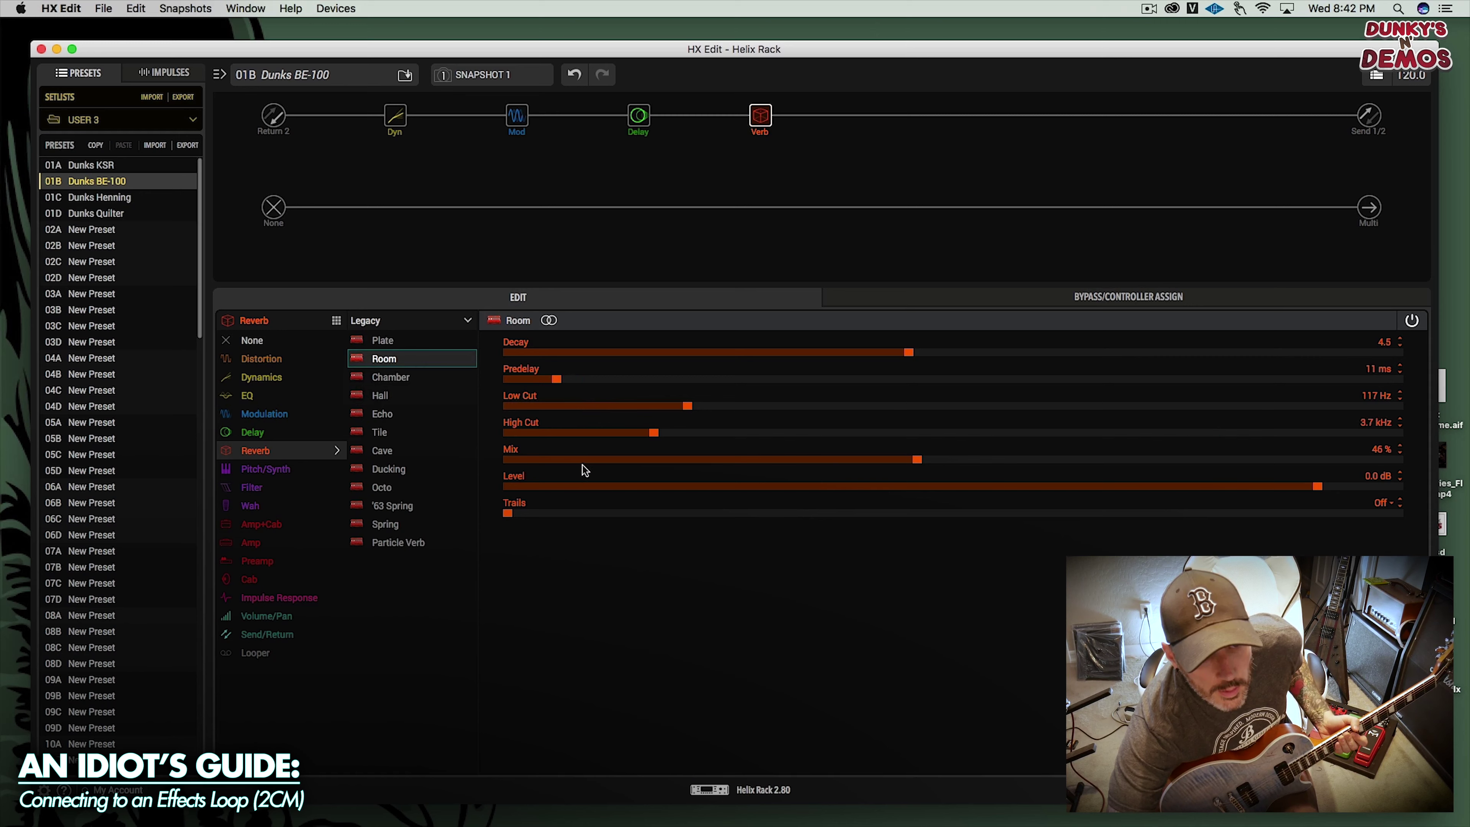
- Set the Mix of the Legacy Room reverb block to 32%
left_click(685, 459)
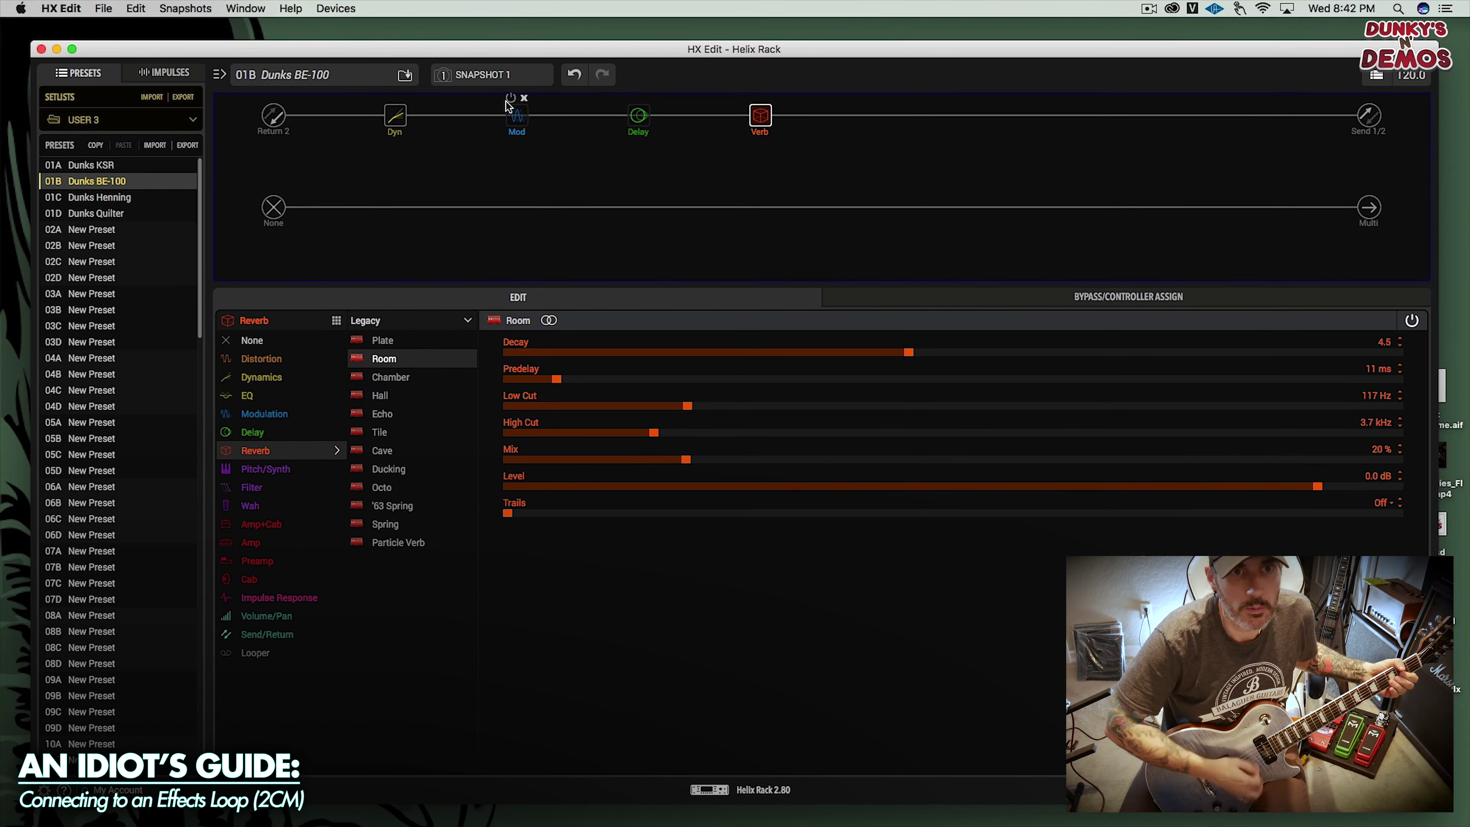
left_click_drag(686, 459, 792, 460)
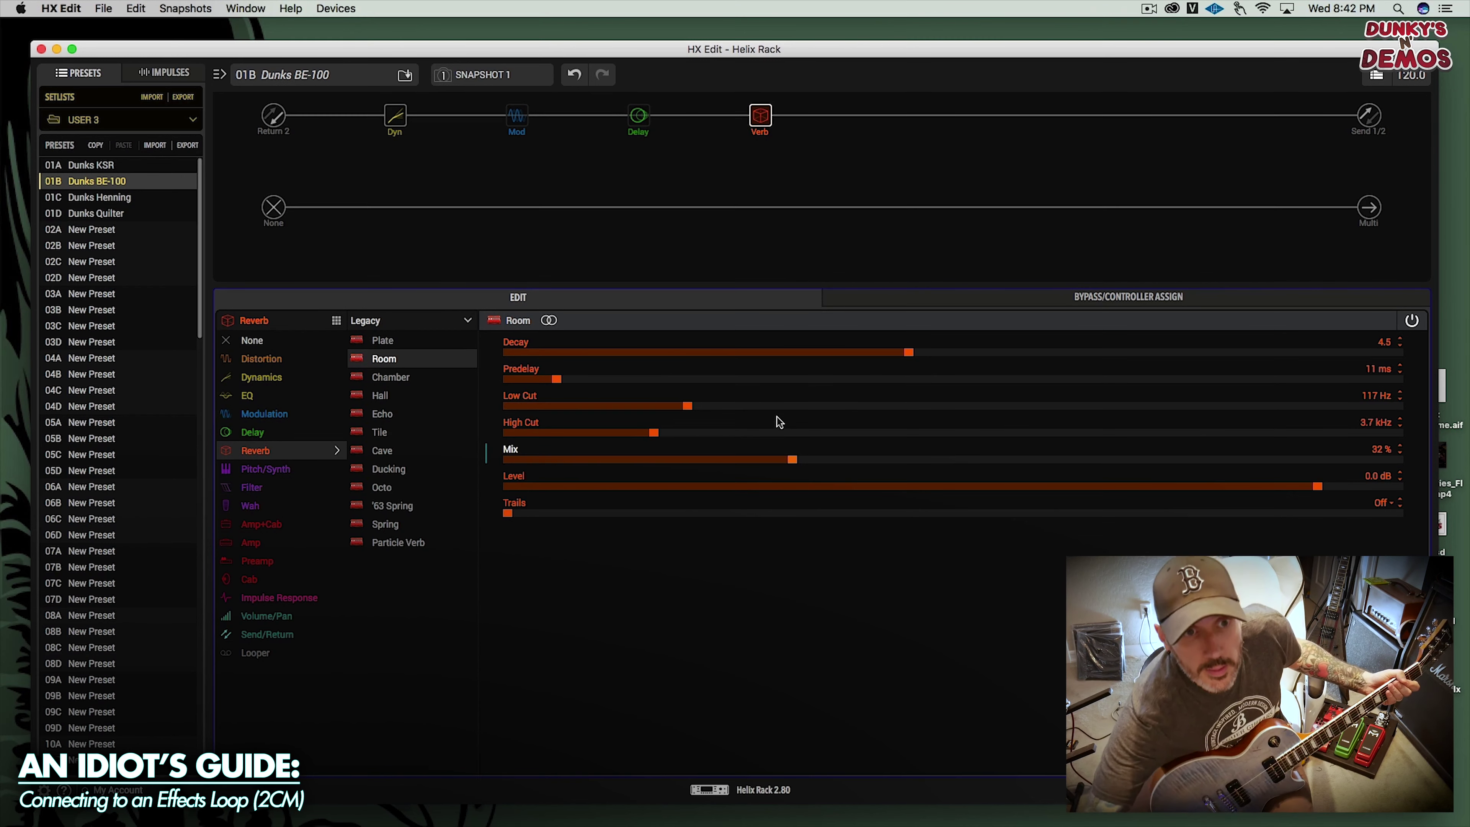
- Turn Trails on for the Simple Delay block and set its Mix to 18%
left_click(632, 106)
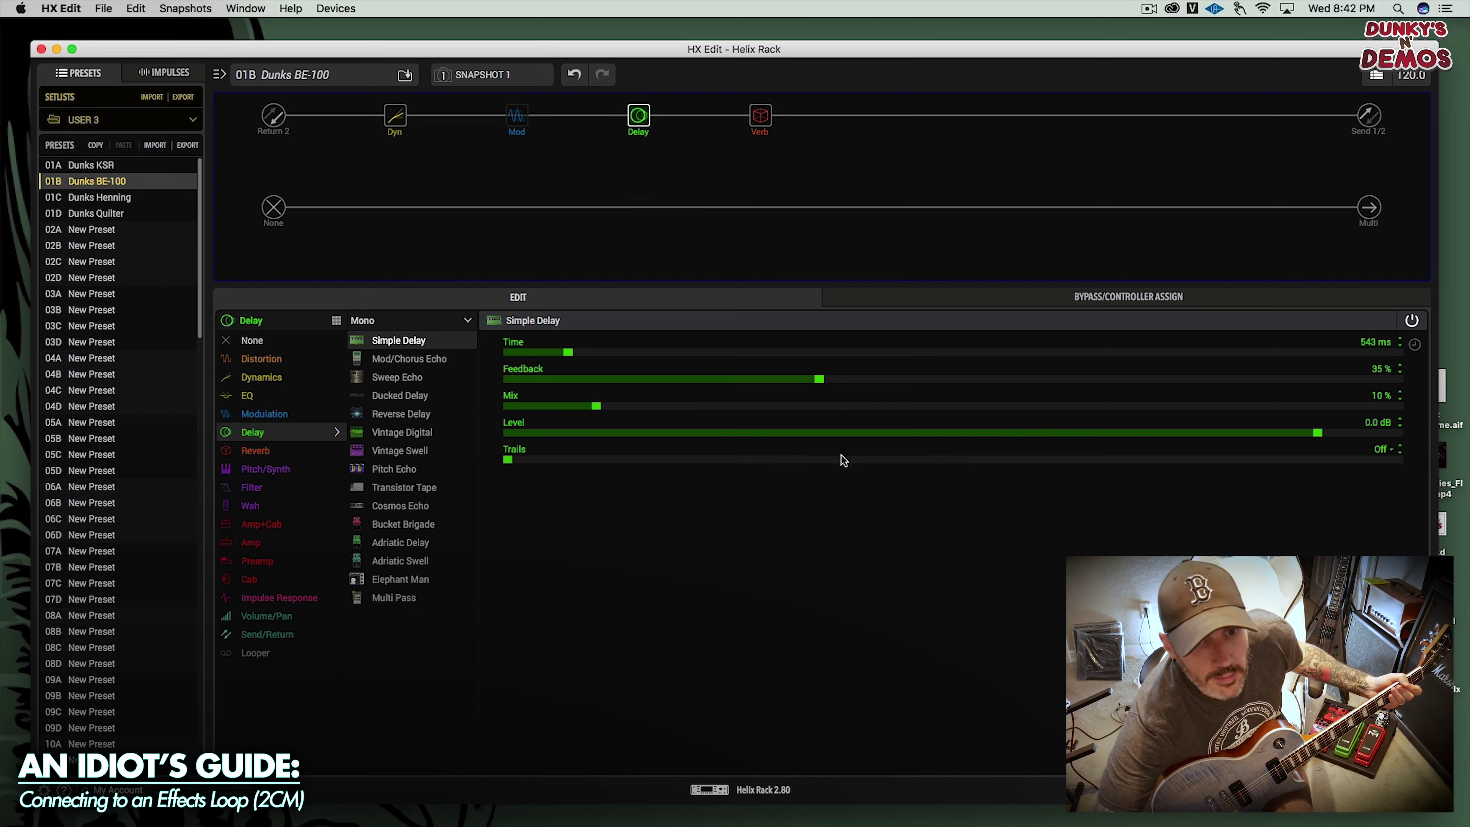
left_click(985, 460)
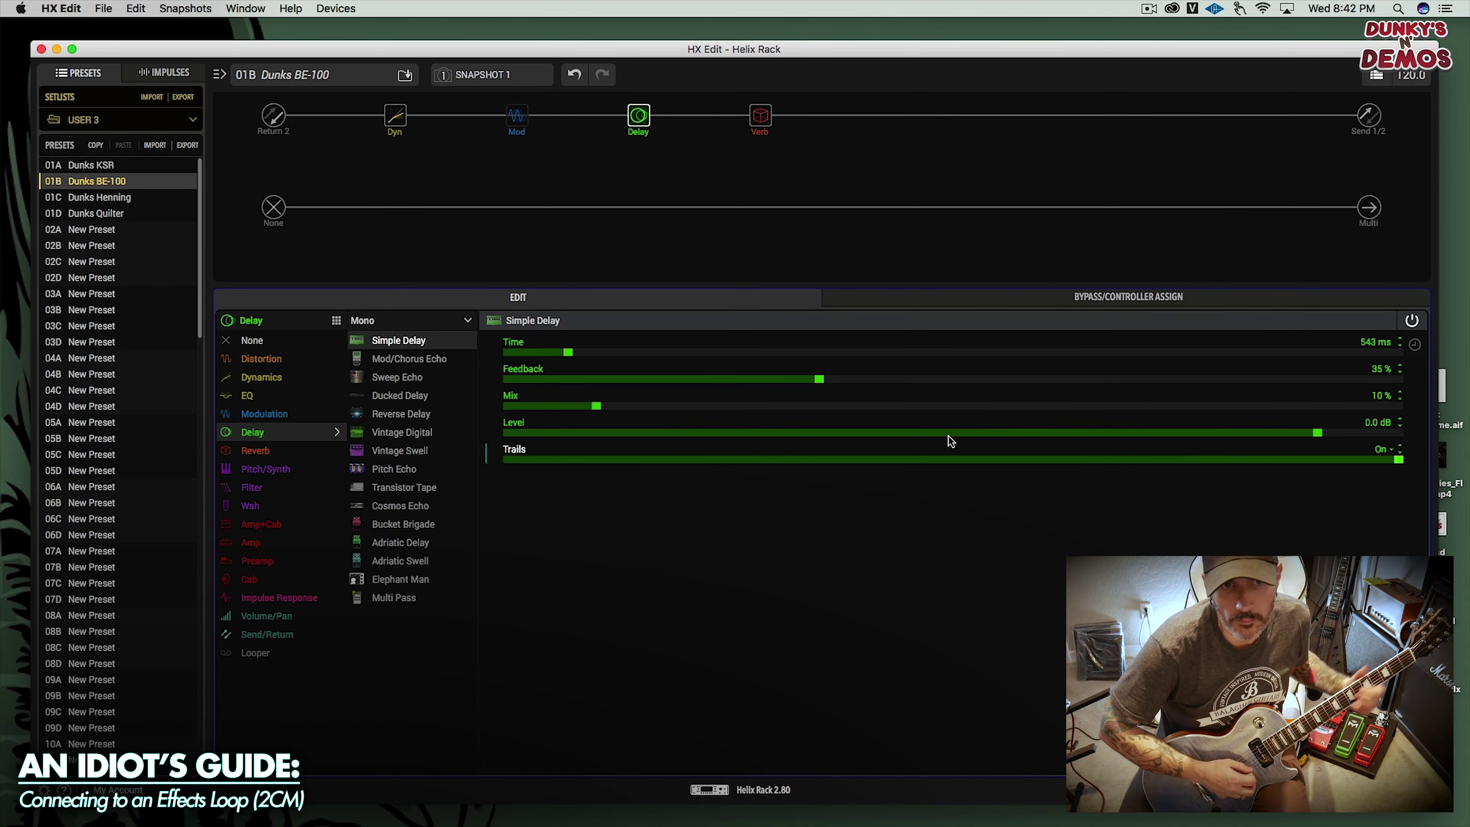
left_click(666, 406)
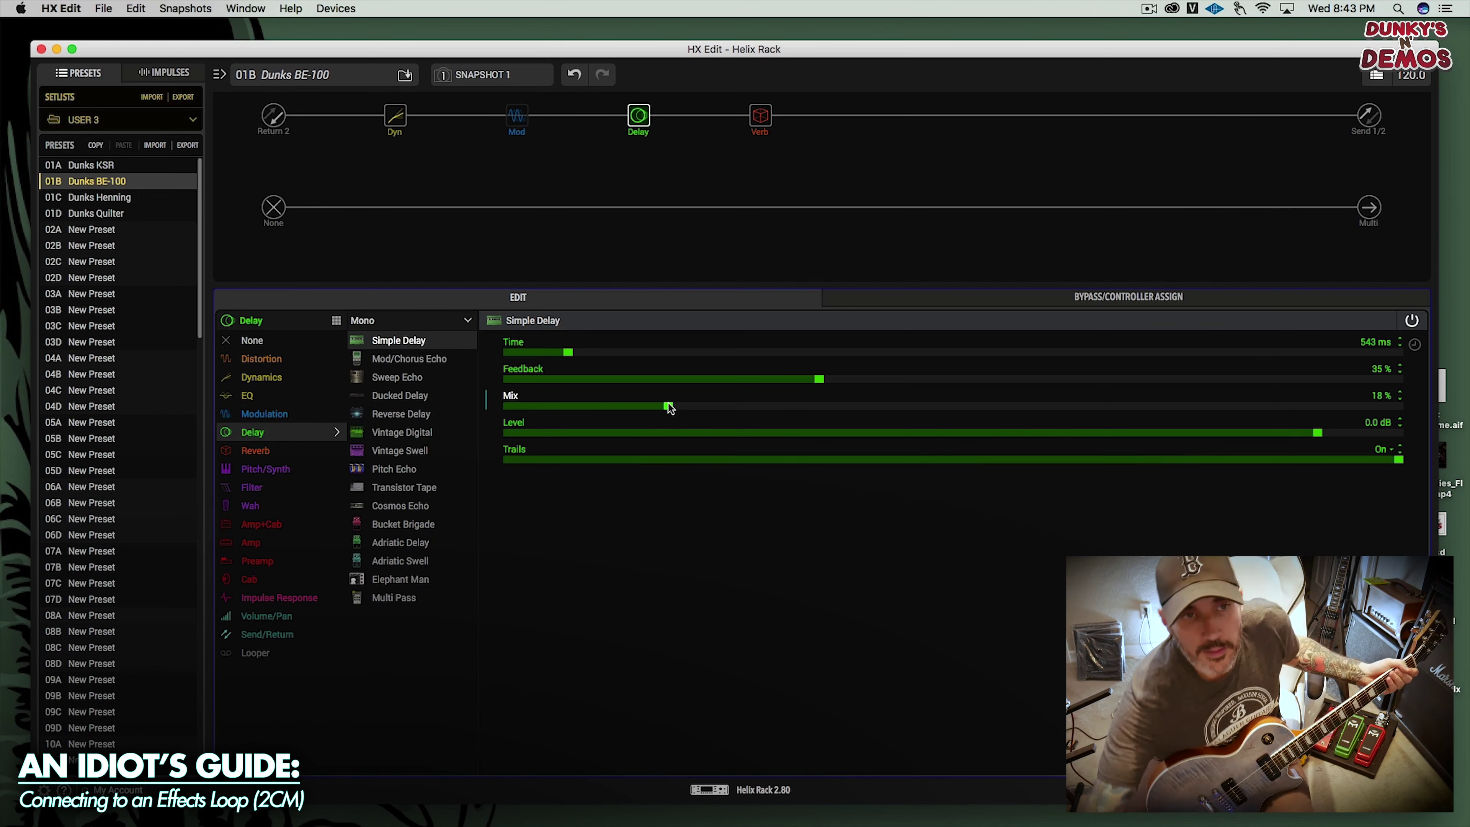
- Set the Level of the Send 1/2 output on the upper path to +2.9 dB
mouse_move(517, 116)
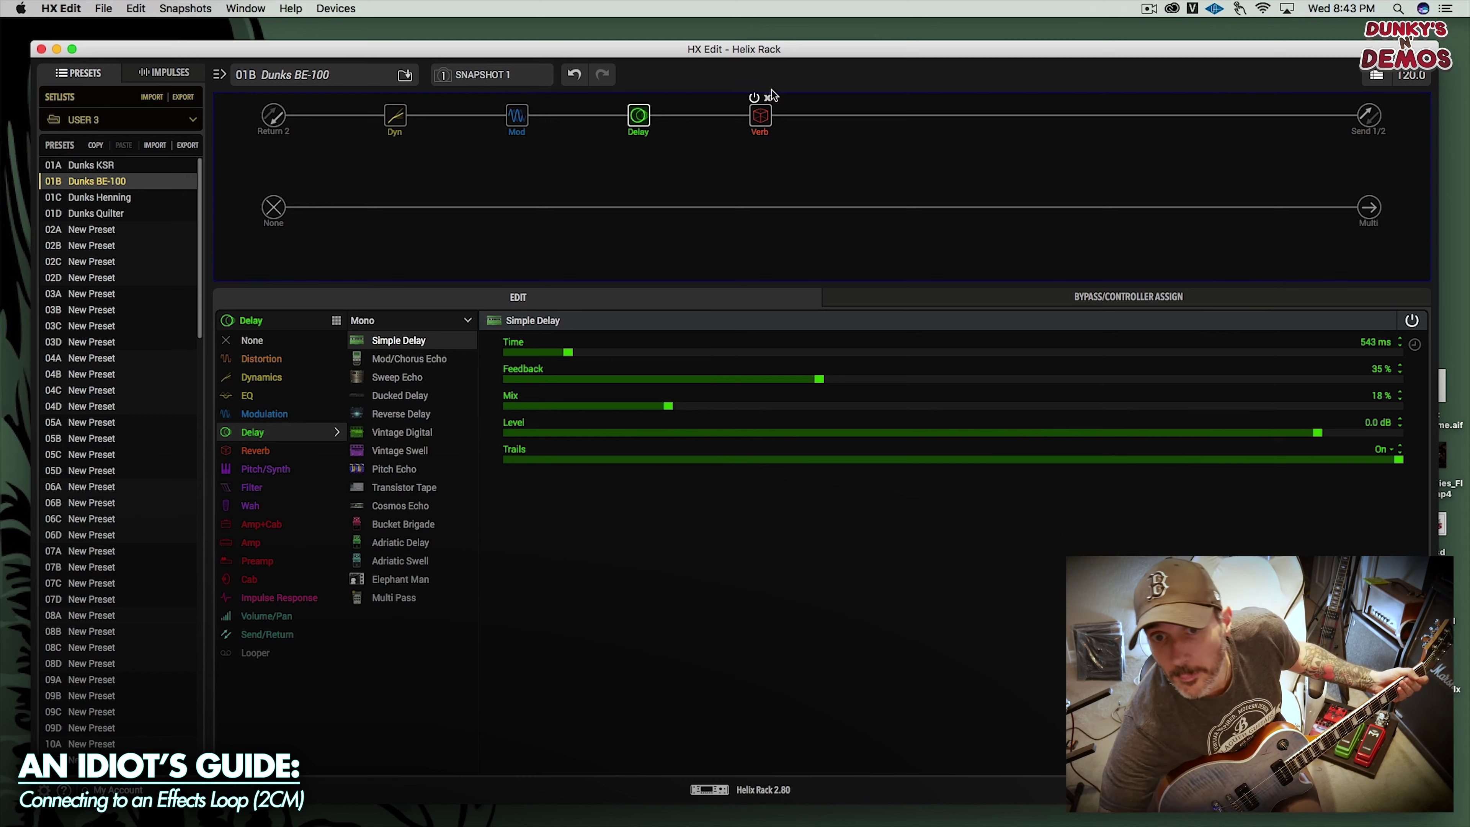
left_click(1371, 119)
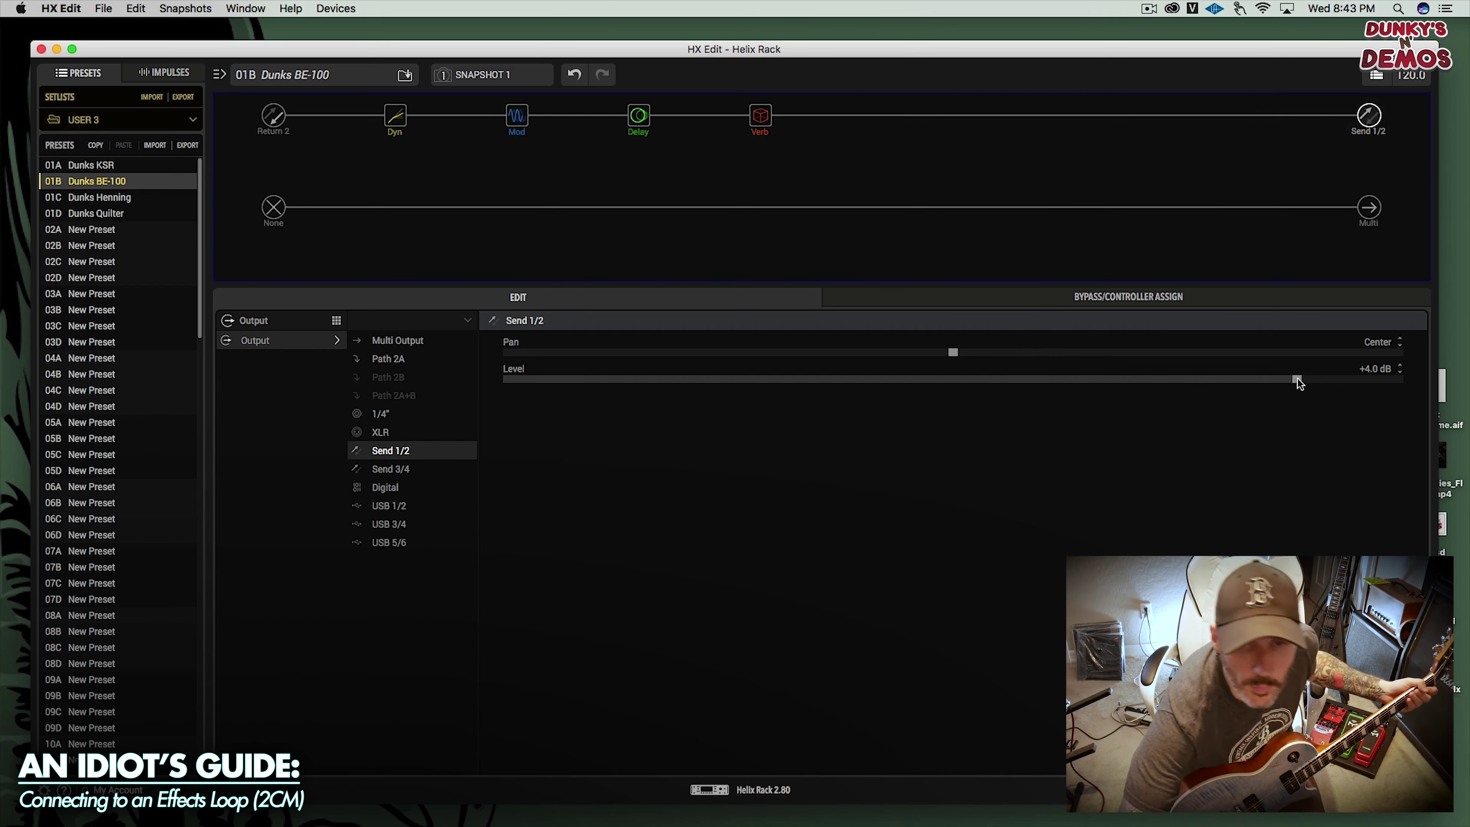
left_click_drag(1297, 379, 1309, 379)
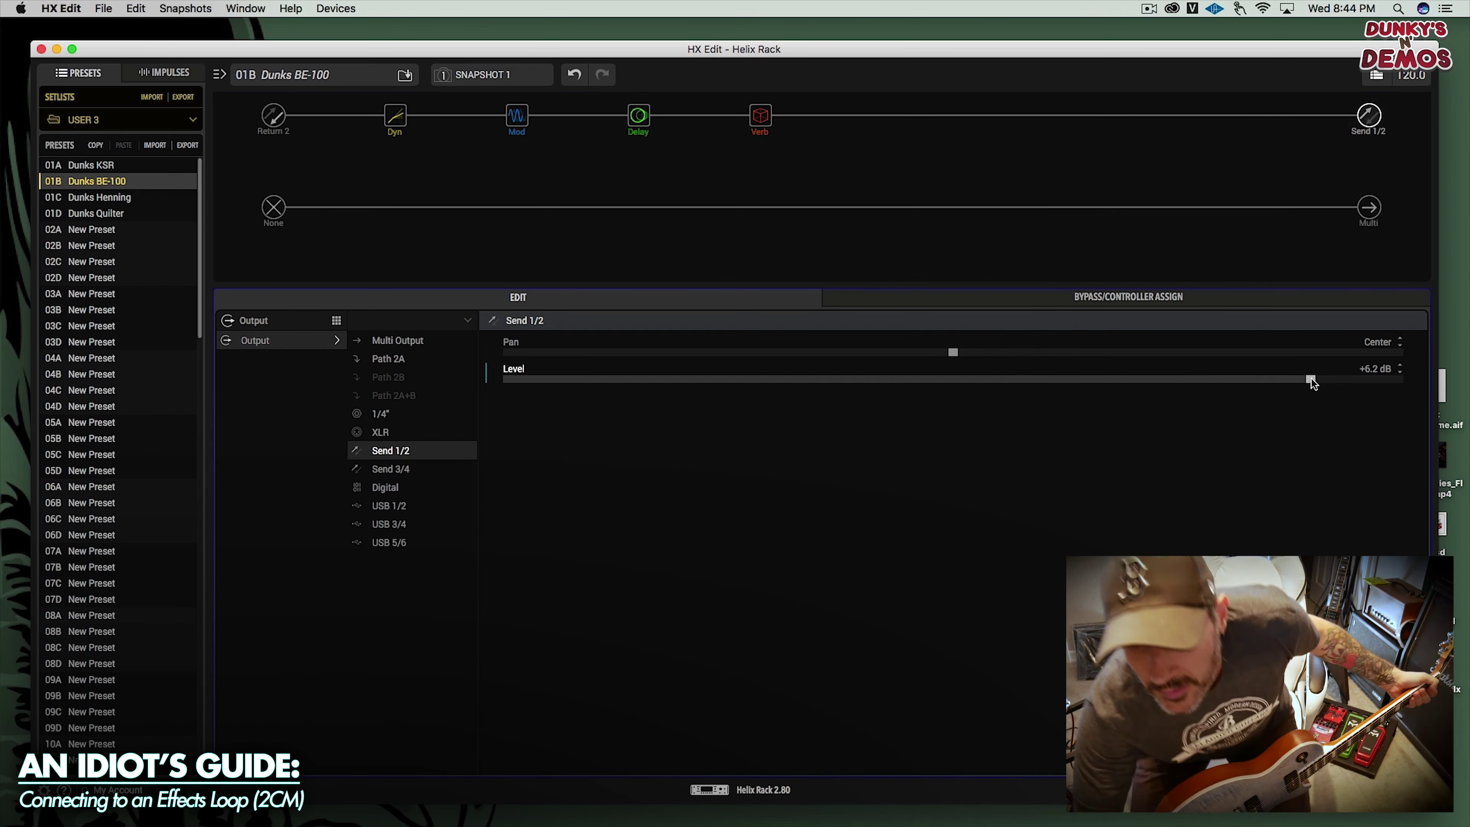
left_click_drag(1312, 379, 1290, 379)
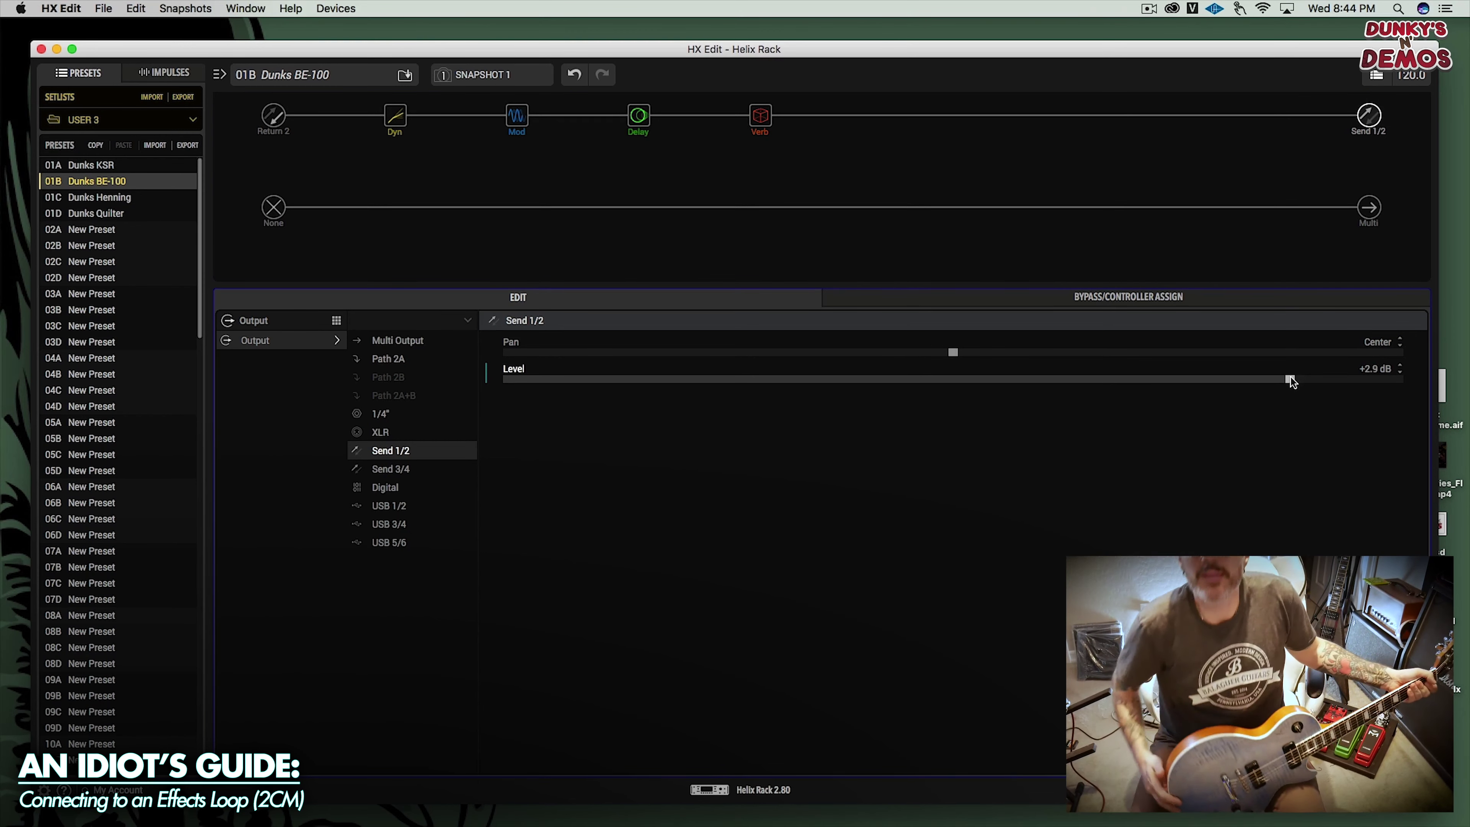